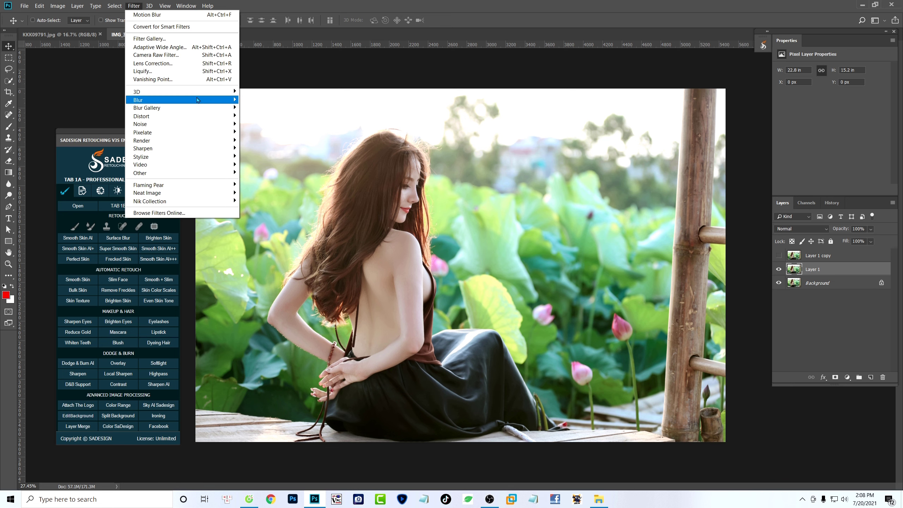
Step: Apply a Motion Blur to Layer 1 with an angle of -43° and a distance of 240 pixels, comparing the preview on and off
mouse_move(207, 100)
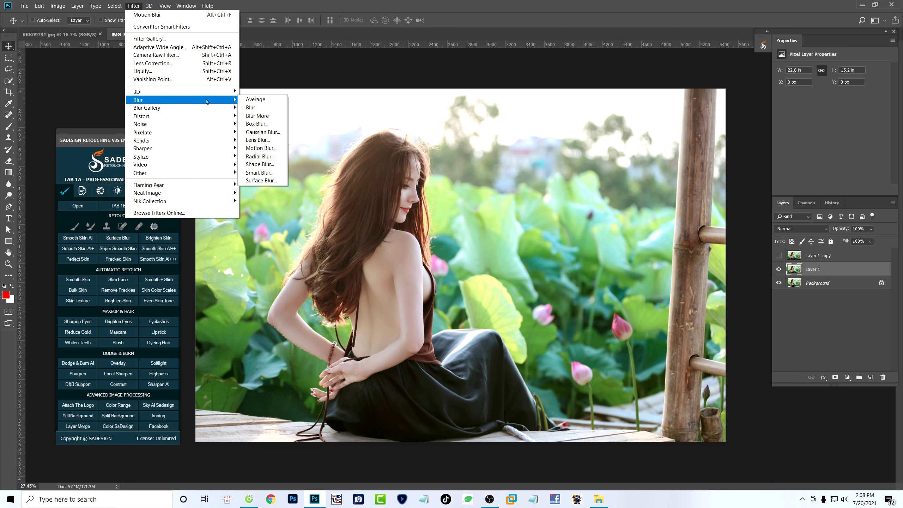
click(275, 149)
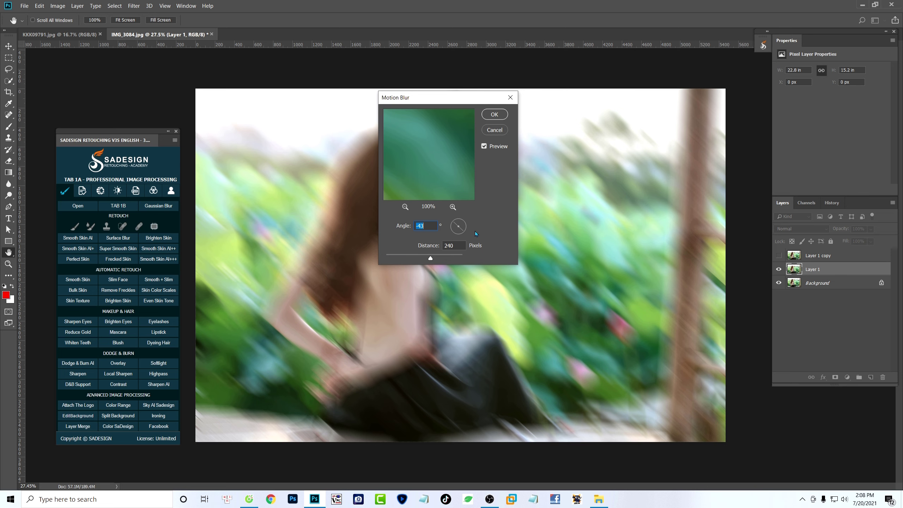
click(484, 146)
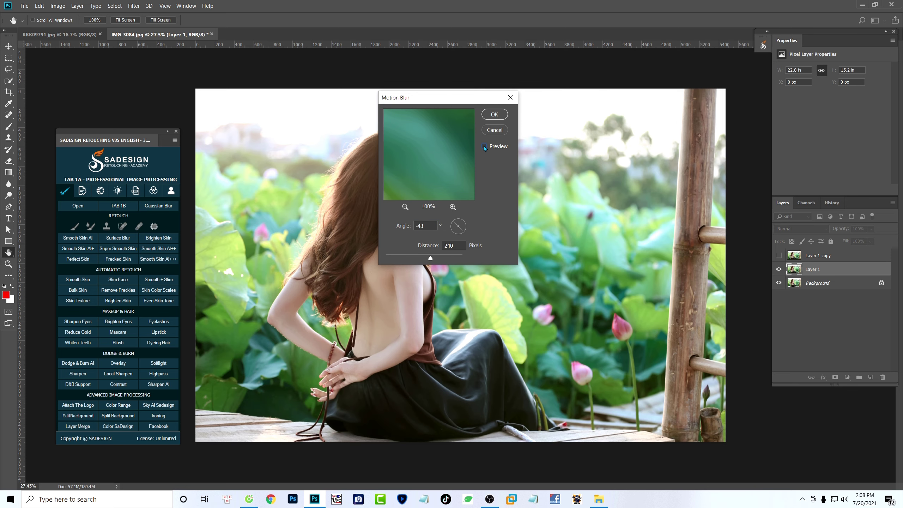
click(484, 146)
click(484, 145)
click(484, 146)
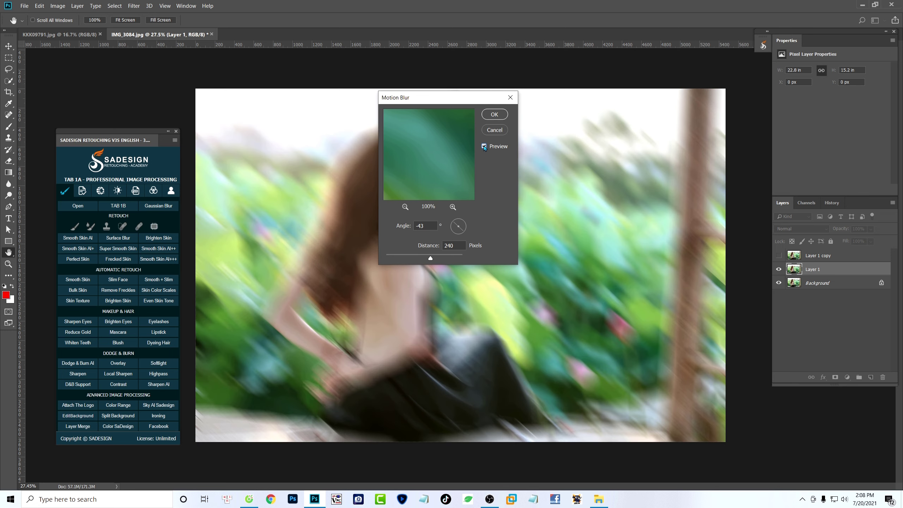
click(499, 116)
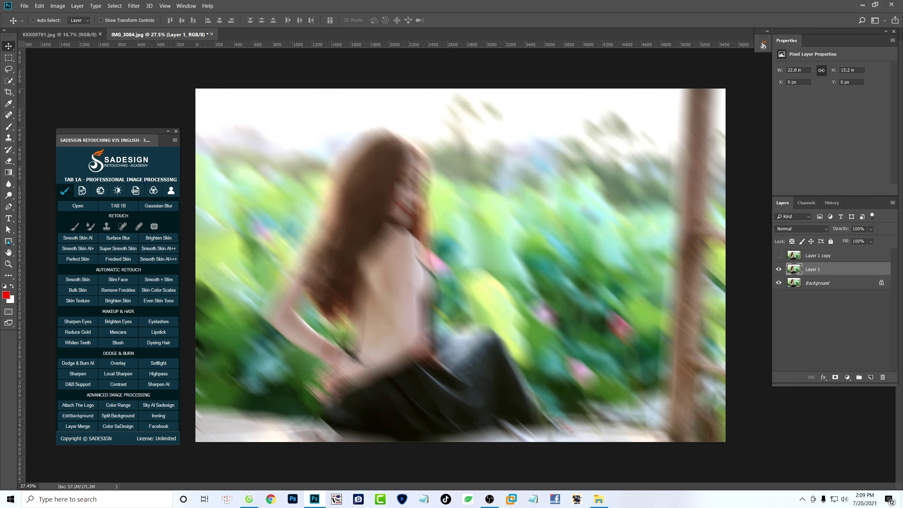
Step: Set up the Rectangle Tool in Shape mode with a white fill and a 1 px white stroke
right_click(8, 242)
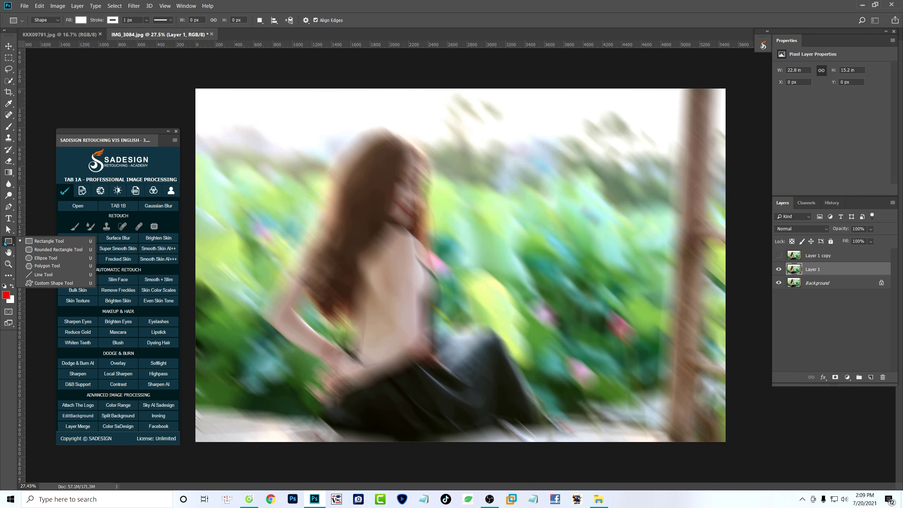
click(63, 242)
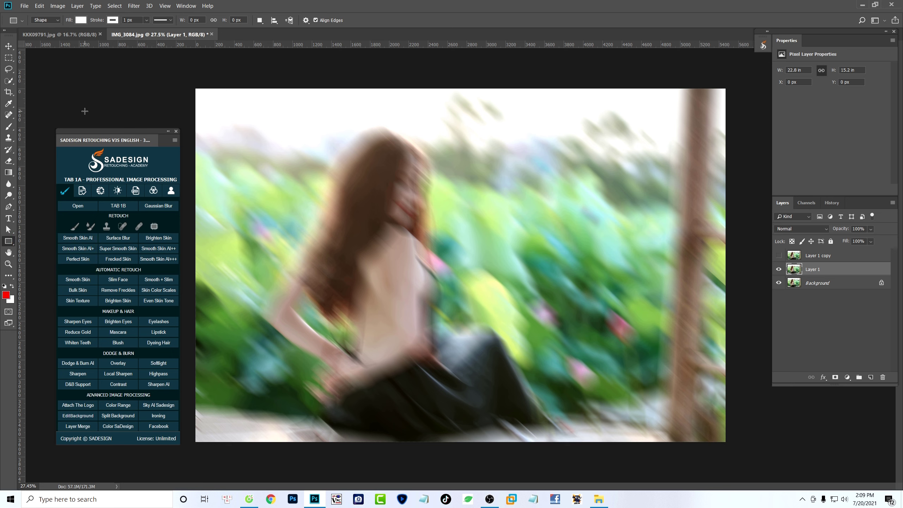
click(56, 21)
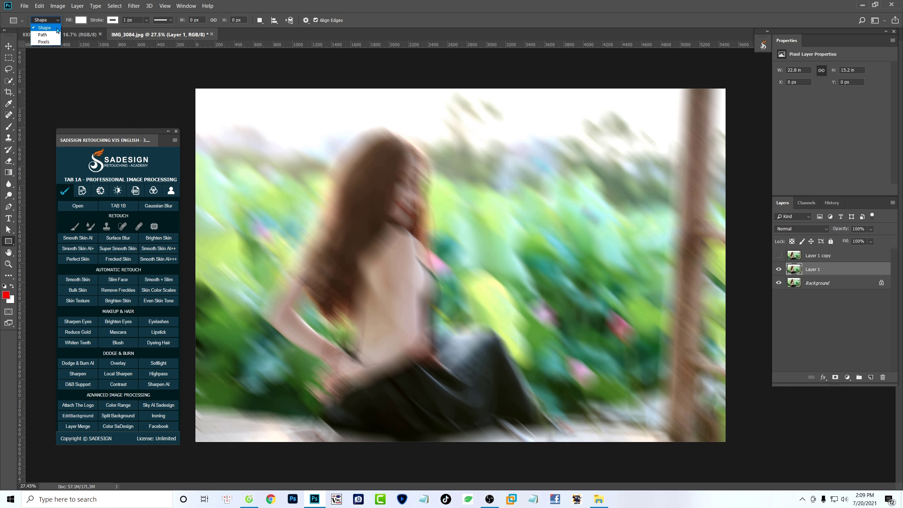
click(58, 29)
click(81, 20)
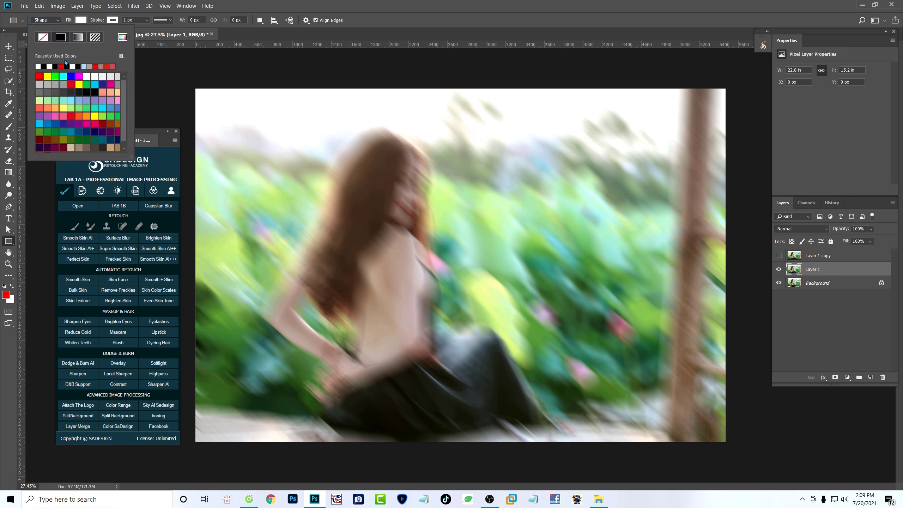
click(112, 21)
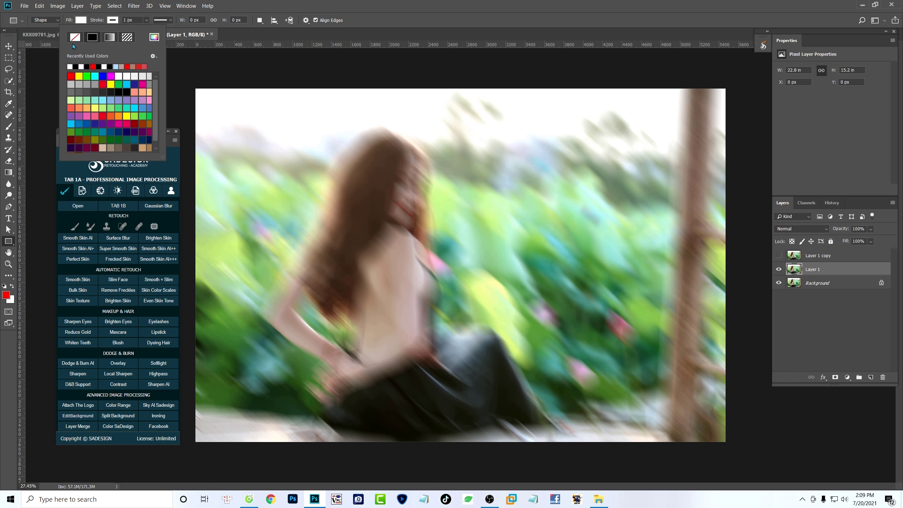
click(139, 22)
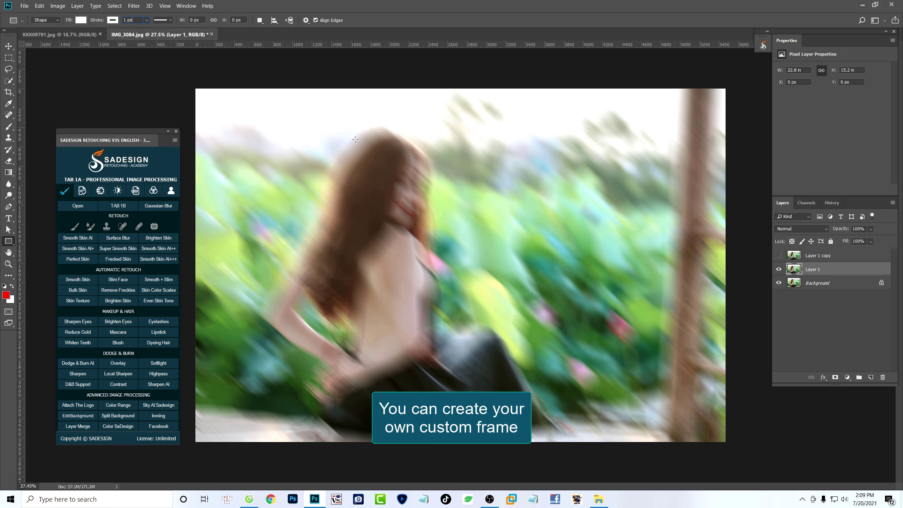
Step: Draw a tall white rectangle over the woman and rotate it to about -26°
drag(347, 120, 498, 314)
key(ctrl+t)
drag(419, 272, 437, 278)
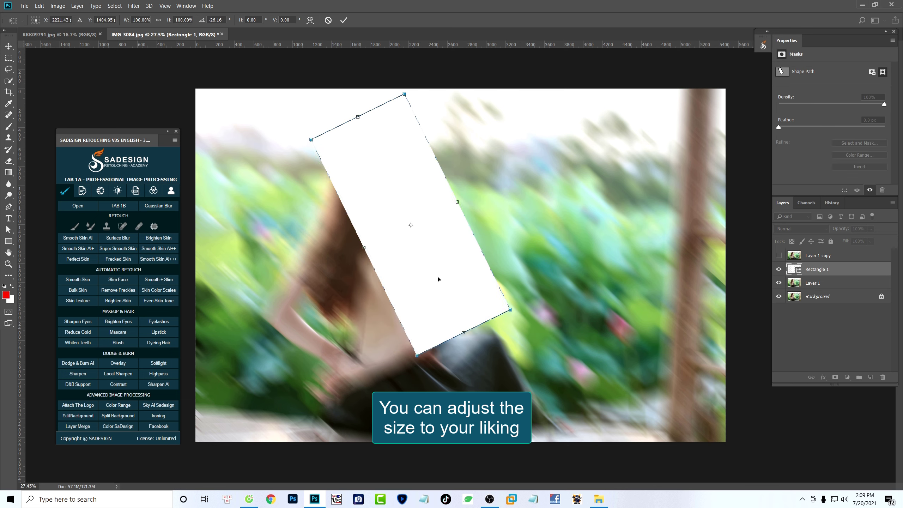
key(Return)
Step: Duplicate the tilted rectangle, scale the copy to about 53% and place it beside the upper left edge of the large one
key(ctrl+j)
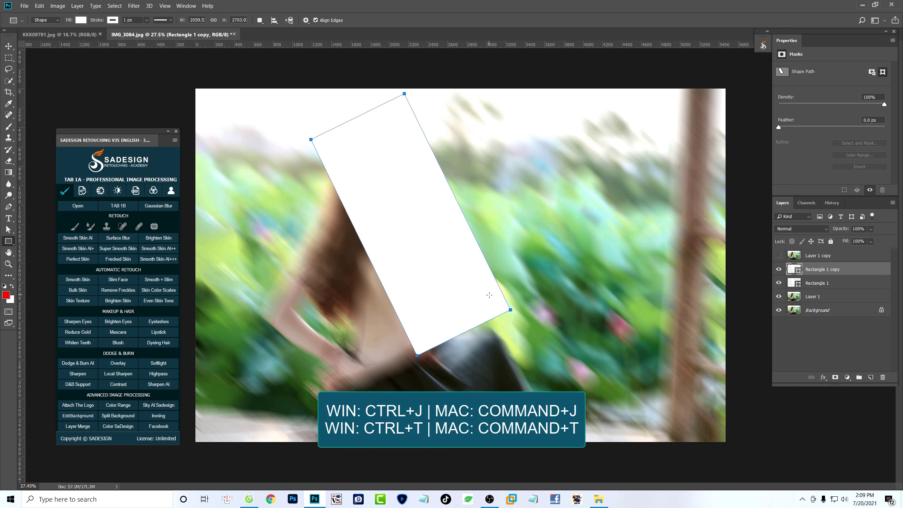
key(ctrl+t)
drag(511, 355, 449, 302)
drag(429, 262, 309, 206)
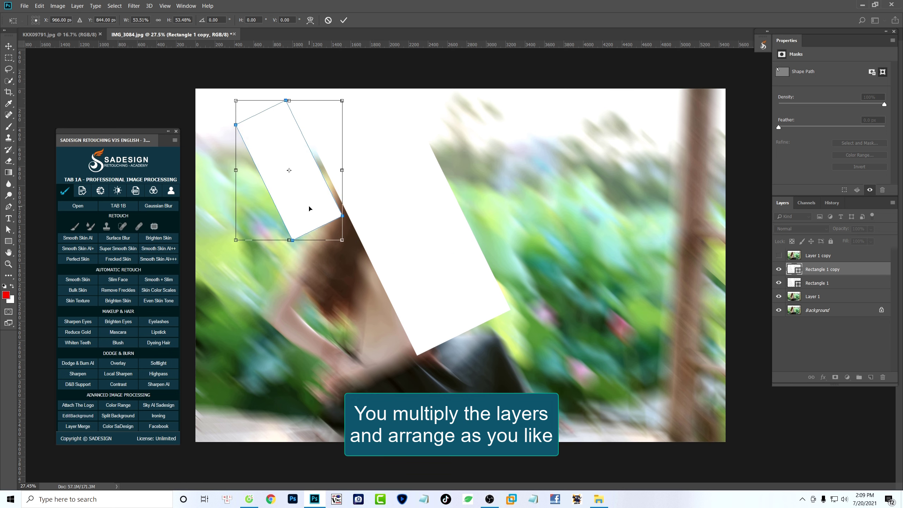
key(Return)
Step: Duplicate the small rectangle, enlarge the copy to about 152% and place it below, along the large rectangle's lower left edge
key(ctrl+j)
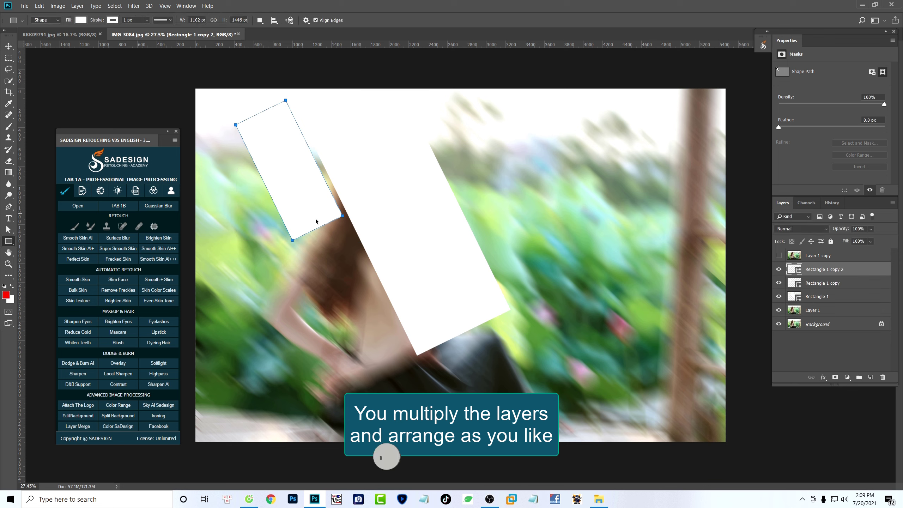
key(ctrl+t)
drag(343, 240, 391, 281)
drag(330, 217, 375, 363)
drag(425, 196, 416, 210)
drag(325, 279, 340, 291)
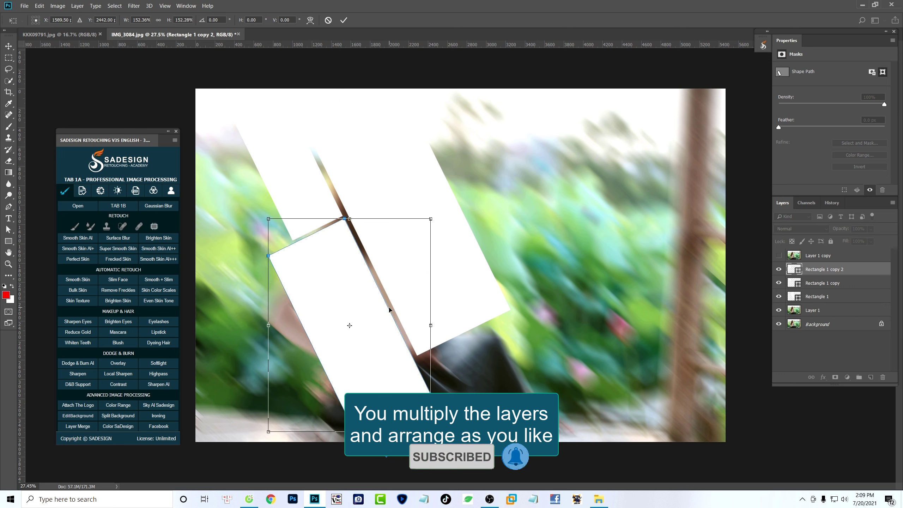
key(Return)
Step: Duplicate the lower rectangle, shrink the copy slightly and place it to its left near the photo's left edge
key(ctrl+j)
key(ctrl+t)
drag(431, 434, 411, 408)
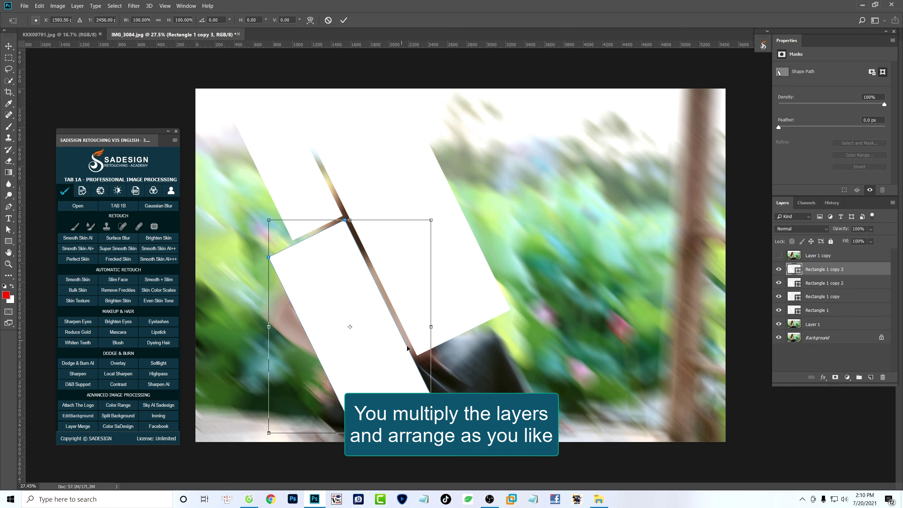
drag(374, 369, 297, 256)
key(Return)
Step: Duplicate the leftmost rectangle and fit a smaller copy above it, beside the upper left rectangle
key(ctrl+j)
key(ctrl+t)
key(Return)
Step: Duplicate the small left rectangle, enlarge the copy and place it along the upper right edge of the large central rectangle
key(ctrl+j)
key(ctrl+t)
drag(259, 209, 499, 183)
drag(536, 231, 551, 250)
drag(511, 195, 517, 211)
key(Return)
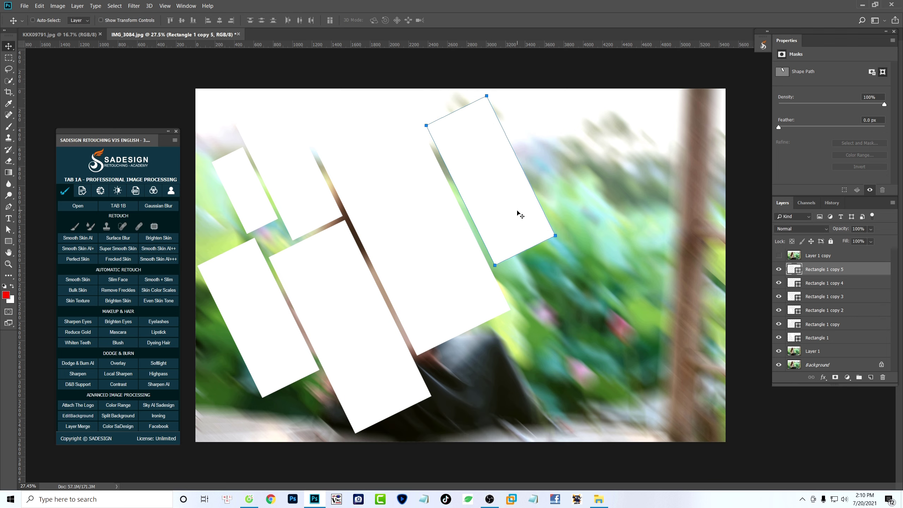
Step: Duplicate the upper right rectangle, enlarge the copy to about 121% and place it below, near the photo's lower right
key(ctrl+j)
key(ctrl+t)
drag(503, 201, 581, 352)
drag(633, 416, 647, 434)
drag(589, 376, 596, 381)
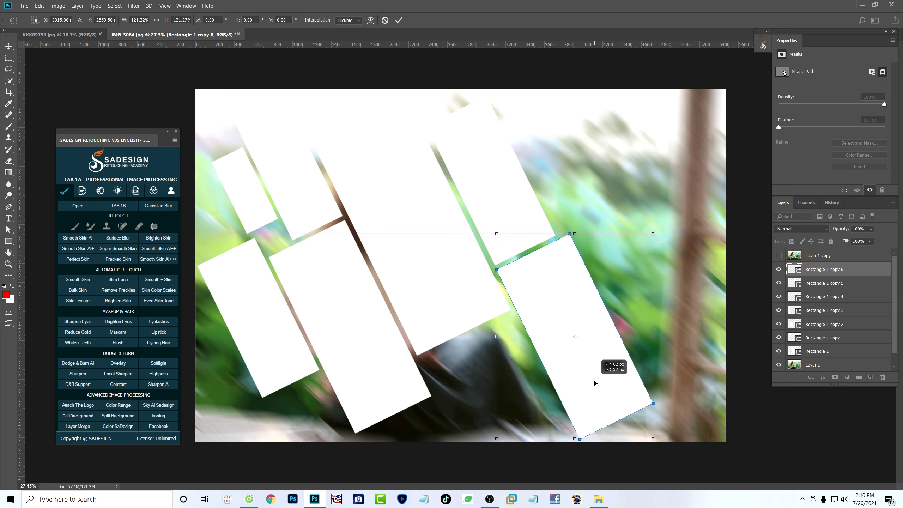
key(Return)
Step: Add two small rectangle copies side by side beneath the large central rectangle
key(ctrl+j)
key(ctrl+t)
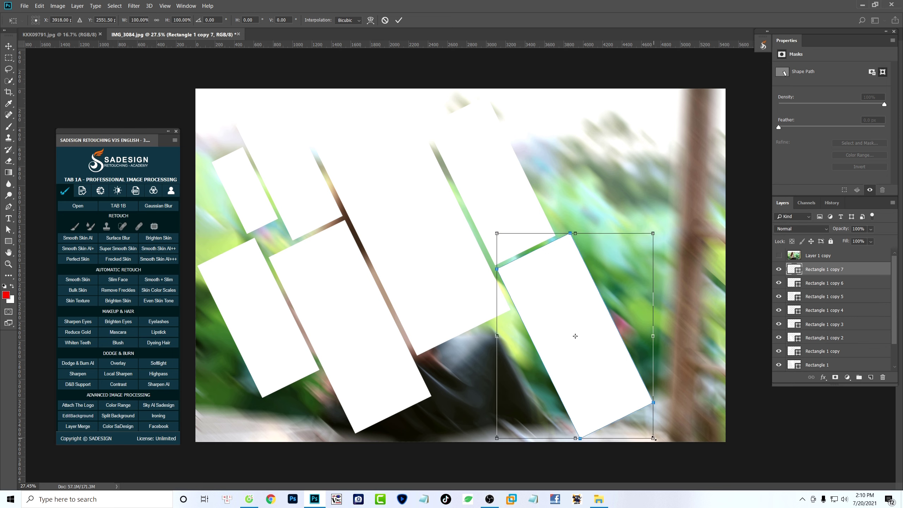
drag(653, 438, 617, 393)
drag(601, 363, 525, 386)
drag(541, 417, 506, 376)
key(Return)
Step: Select Rectangle 1 copy 6 at the lower right and nudge it slightly upward
right_click(561, 282)
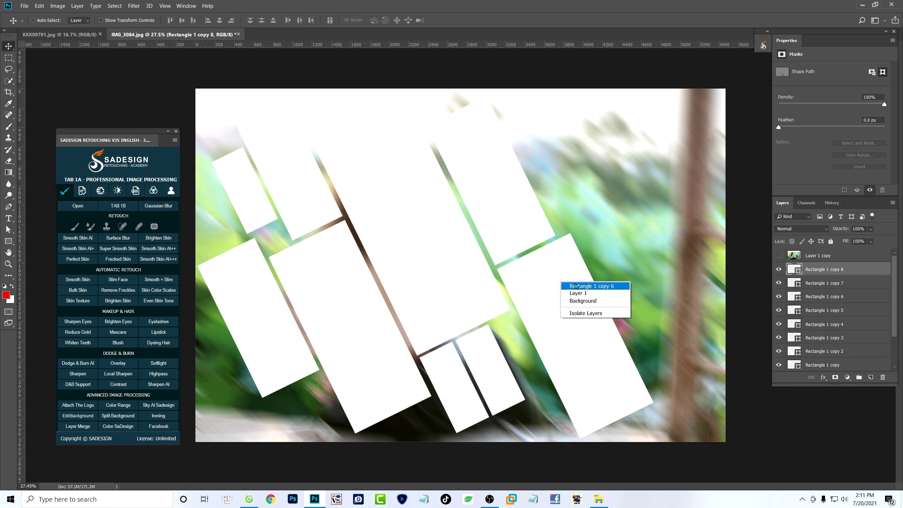
click(576, 287)
key(ctrl+t)
key(Return)
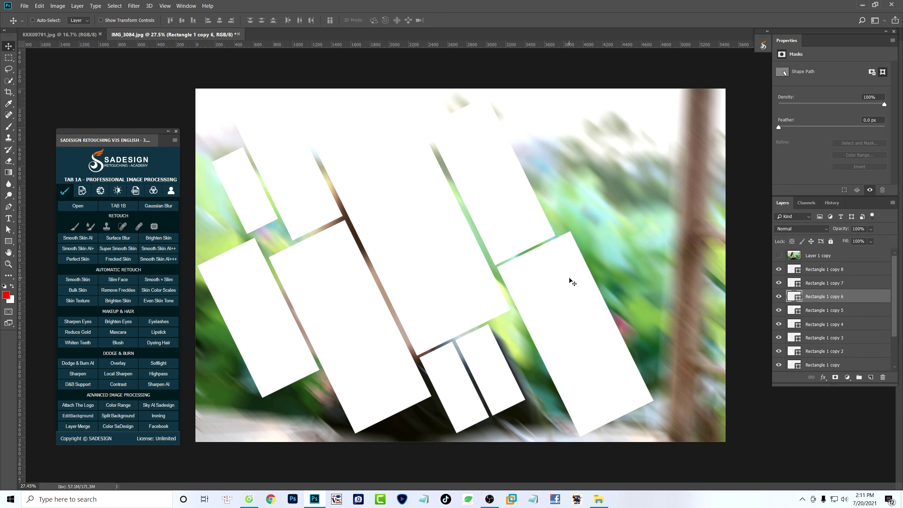
Step: Shift the right one of the two small bottom rectangles slightly right and up to adjust its gap
scroll(521, 399, up, 1)
right_click(494, 379)
click(502, 383)
key(ctrl+t)
drag(497, 388, 513, 379)
key(Return)
Step: Shift the left one of the two small bottom rectangles, Rectangle 1 copy 7, slightly to the right
right_click(442, 385)
click(450, 390)
key(ctrl+t)
drag(458, 402, 471, 400)
key(Return)
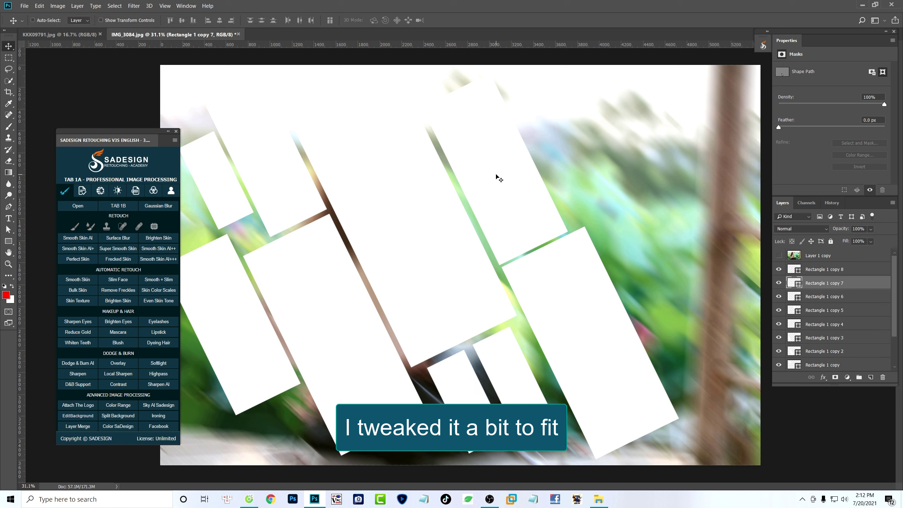
Step: Nudge Rectangle 1 copy 5 at the upper right slightly up and left to widen the gap beneath it
right_click(497, 175)
click(505, 178)
key(ctrl+t)
drag(504, 179, 502, 172)
key(Return)
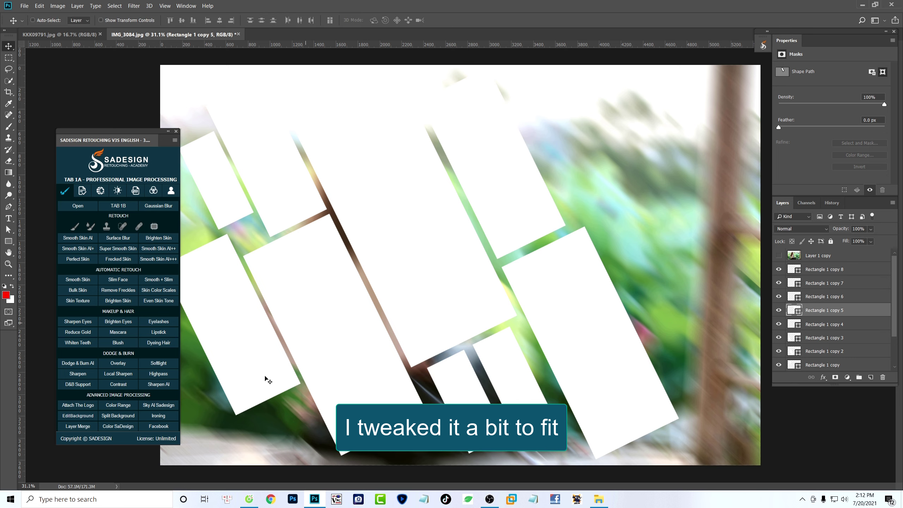
Step: Fine-tune the position of Rectangle 1 copy 2, the tall rectangle below and left of the central one
right_click(322, 319)
click(329, 322)
key(ctrl+t)
drag(330, 319, 330, 319)
key(Return)
Step: Nudge Rectangle 1 copy 3 at the lower left slightly to the left to even out the gap
right_click(232, 302)
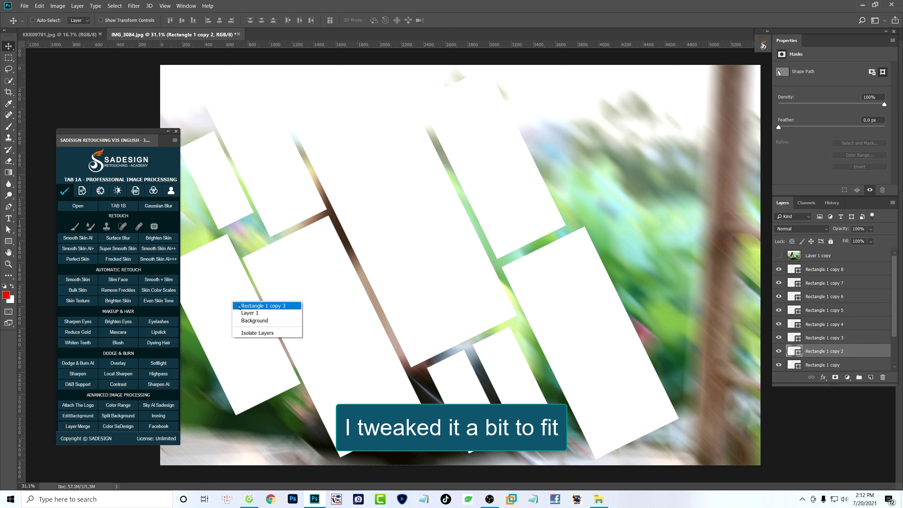
click(240, 305)
key(ctrl+t)
drag(237, 343, 235, 344)
key(Return)
Step: Make Layer 1 copy visible and group all the rectangle layers from Rectangle 1 copy 8 down to Rectangle 1
drag(422, 283, 418, 286)
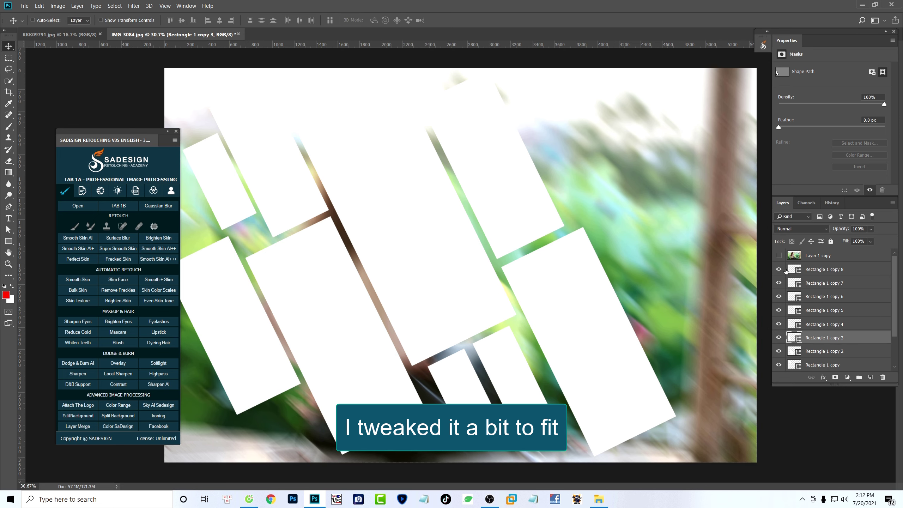
click(825, 271)
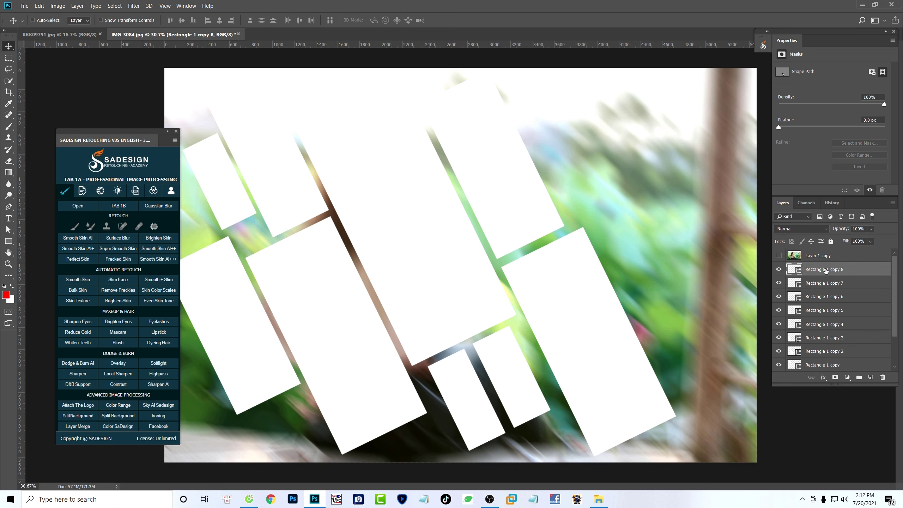
click(779, 256)
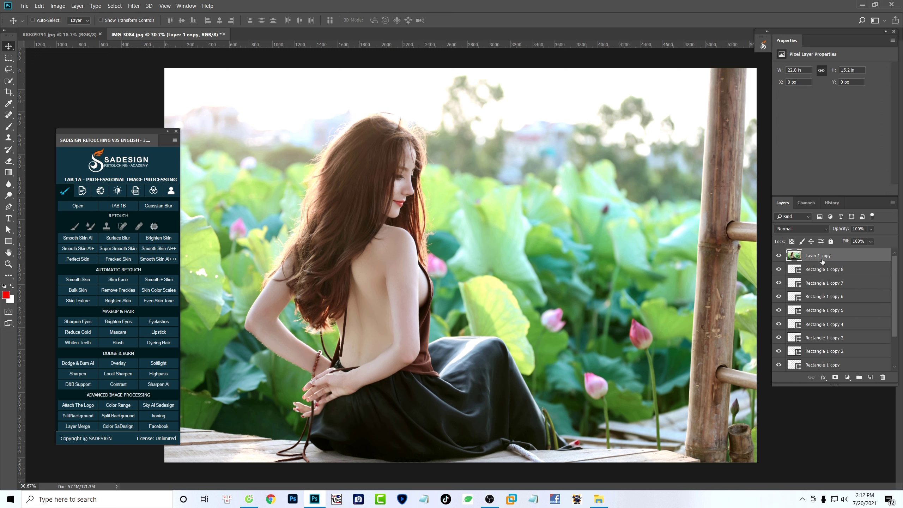
scroll(829, 339, down, 2)
shift+click(821, 339)
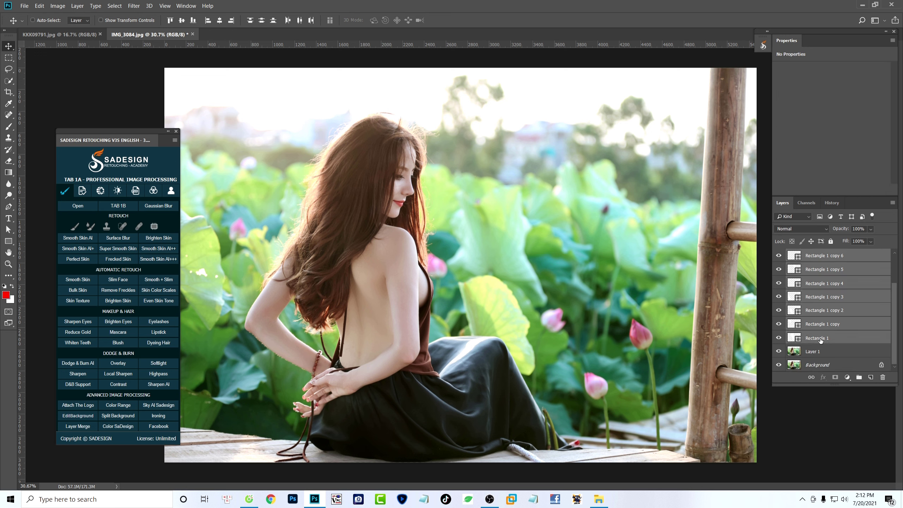
click(859, 377)
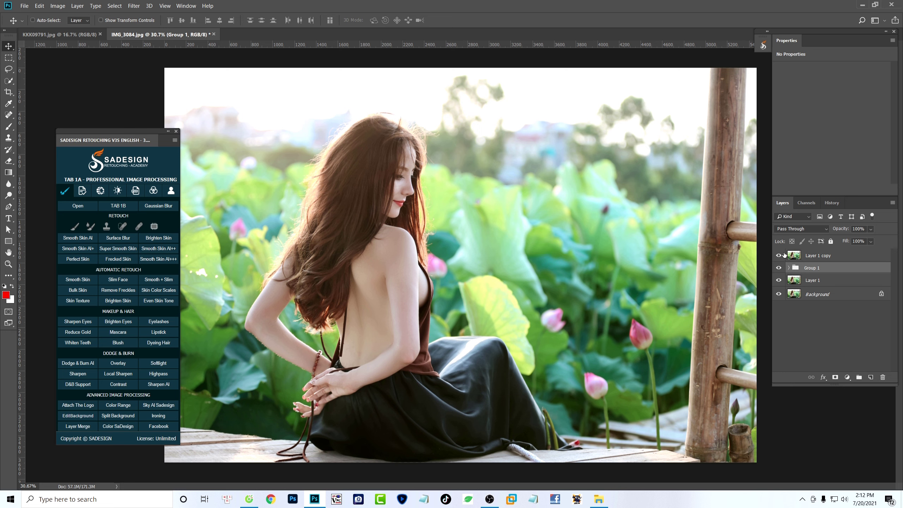
Step: Clip Layer 1 copy to the group of rectangles with a clipping mask
click(820, 258)
key(ctrl+alt+g)
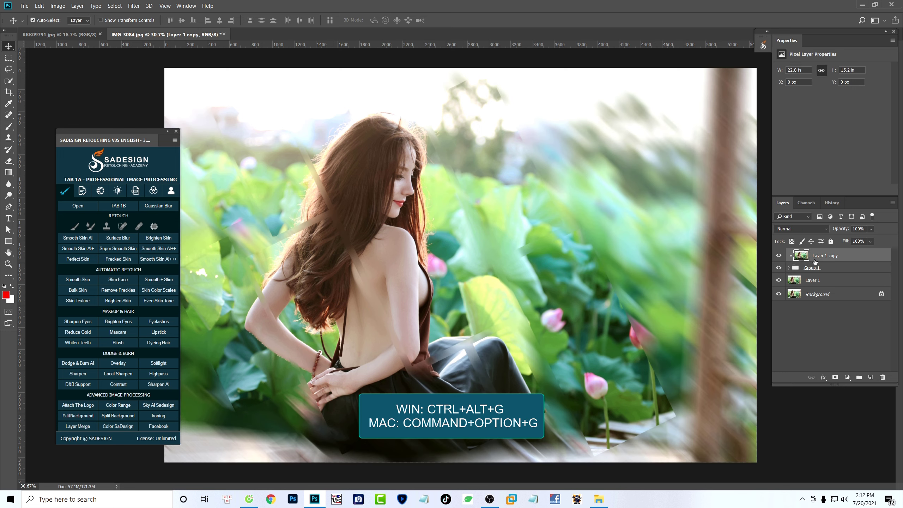
Step: Add a Stroke layer style to Group 1 with Outside position, Normal blend mode and white colour (ffffff)
click(819, 269)
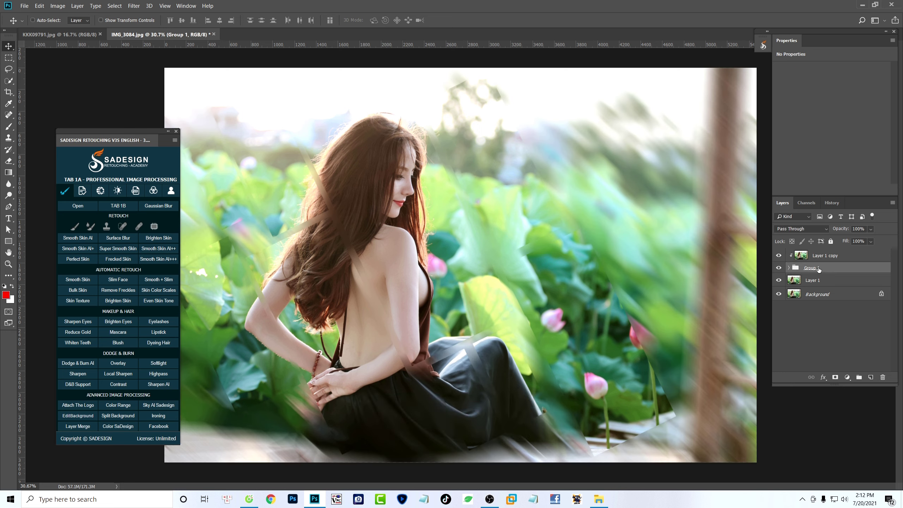
click(823, 377)
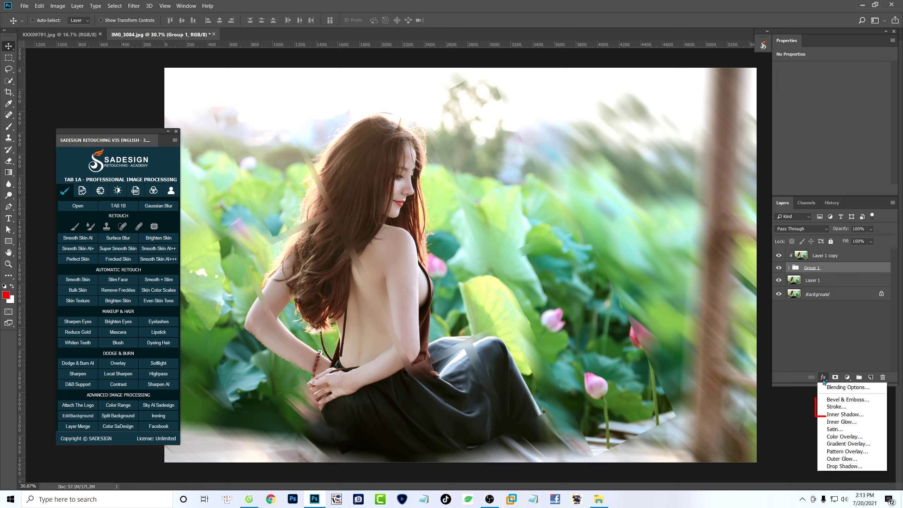
click(862, 408)
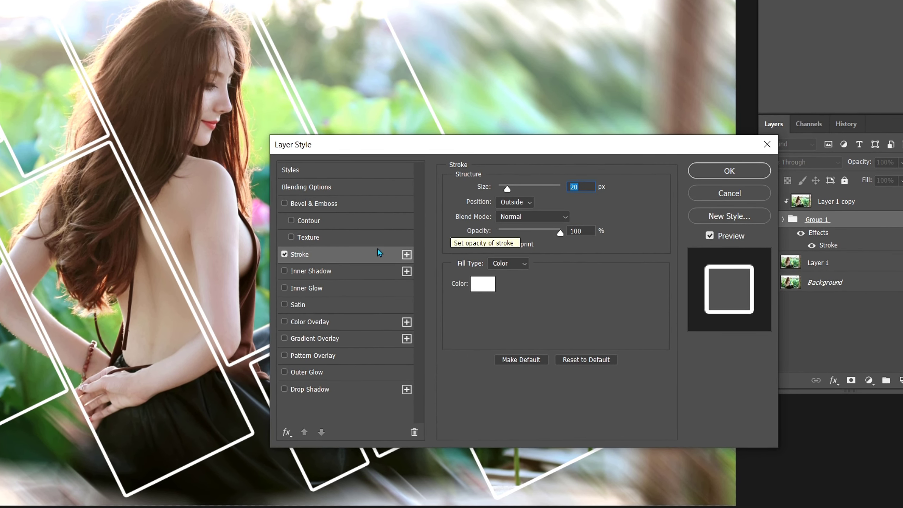
click(523, 201)
click(524, 215)
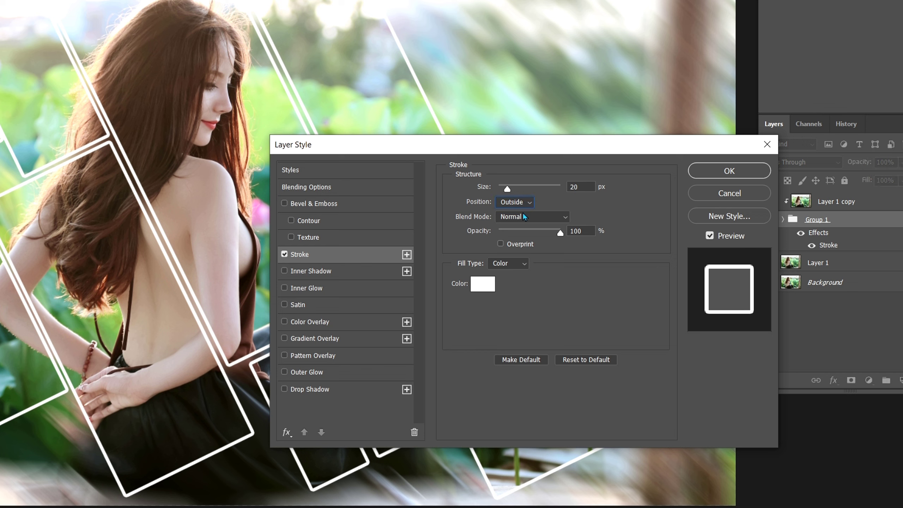
click(527, 216)
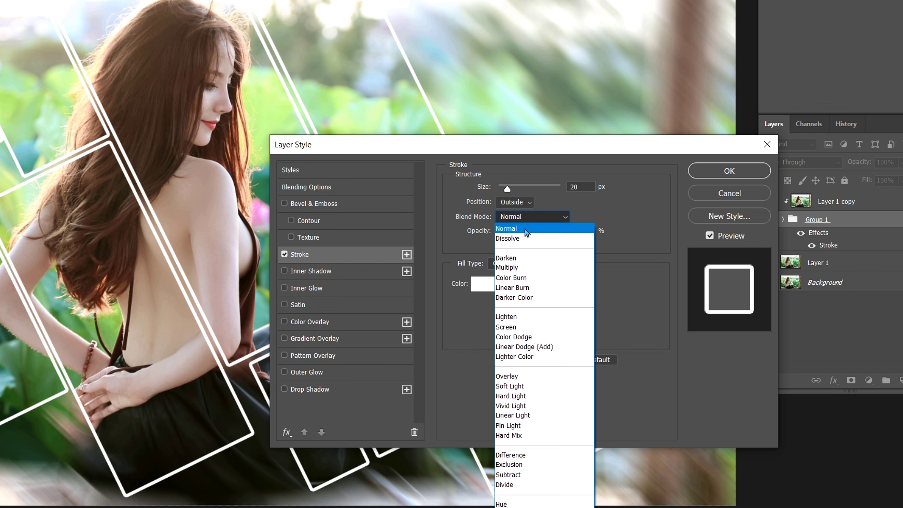
click(531, 229)
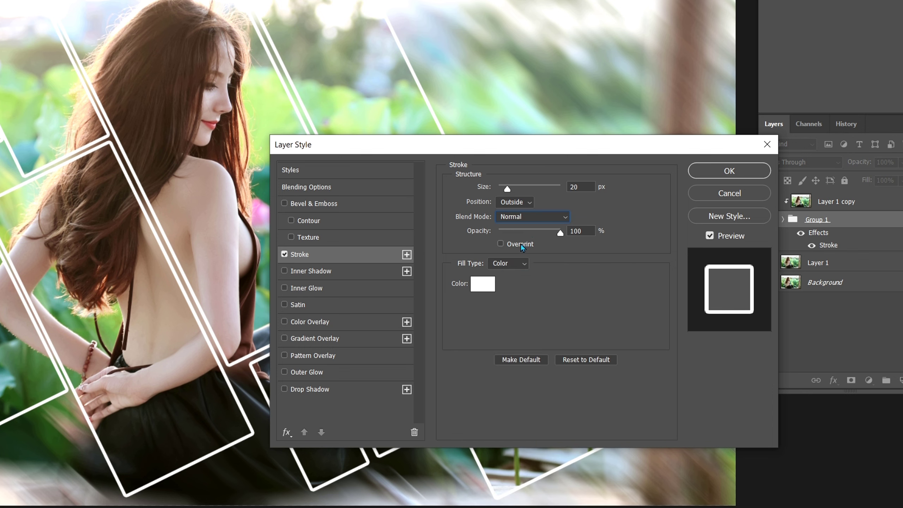
click(492, 282)
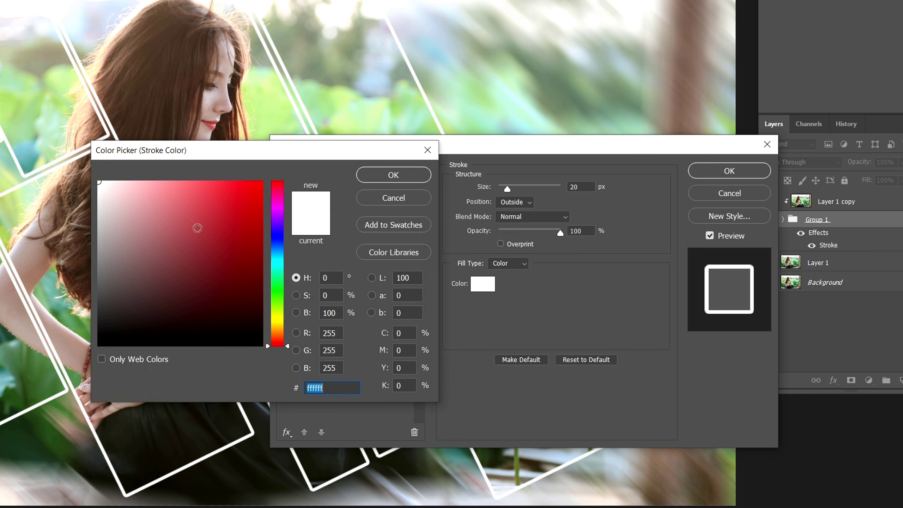
click(374, 179)
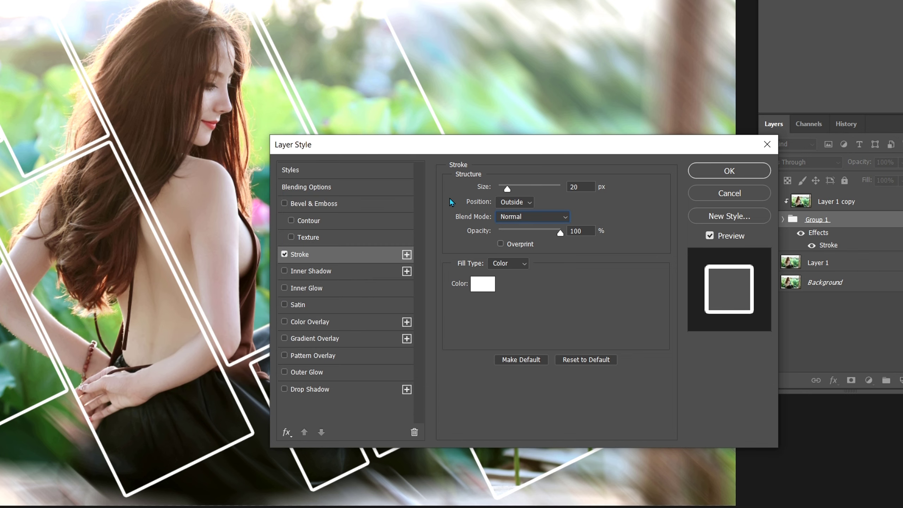
Step: Set the group's stroke size to 23 px, compare the image with and without the effect, and apply the style
double_click(569, 186)
text(23)
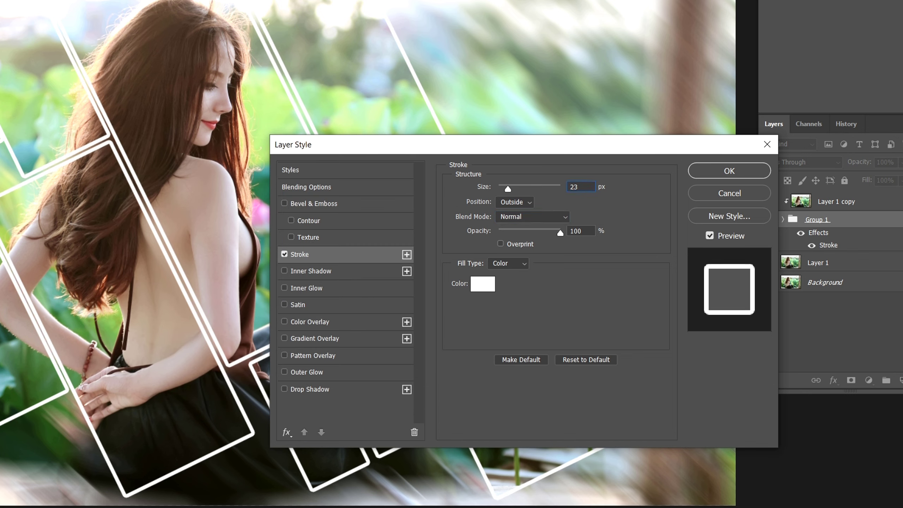
click(710, 236)
click(710, 237)
click(710, 236)
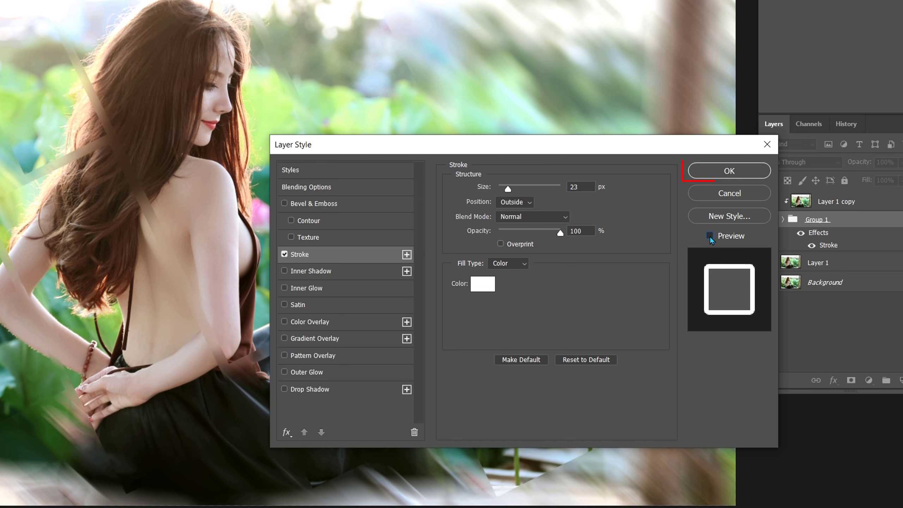
click(710, 236)
click(740, 170)
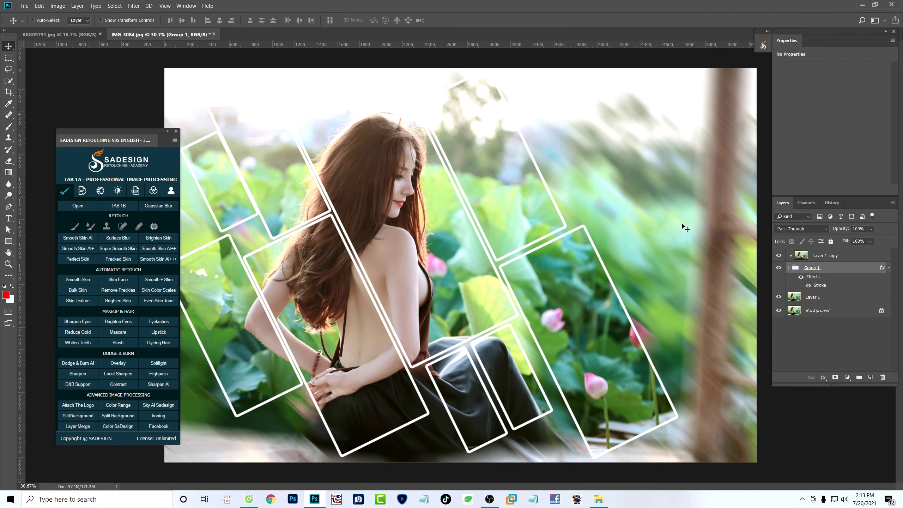
Step: Add a black (000000) Solid Color fill layer directly above Layer 1
click(815, 296)
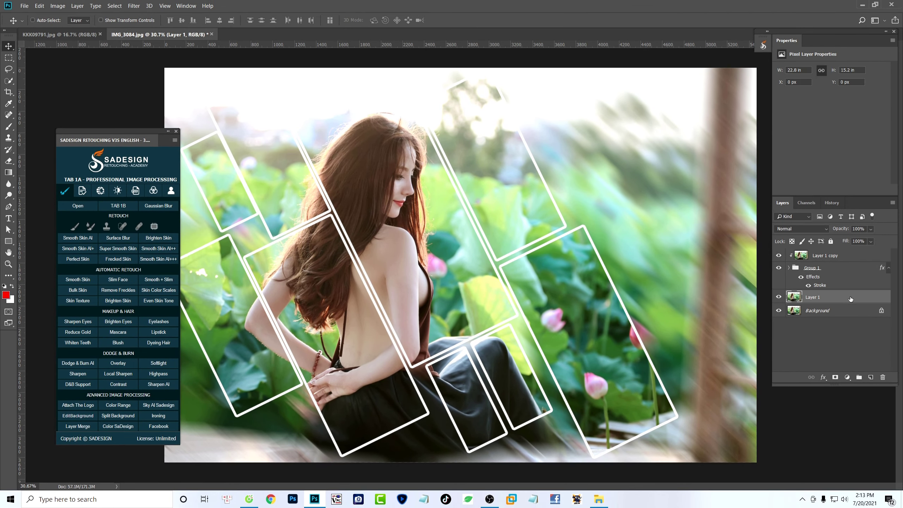
click(847, 376)
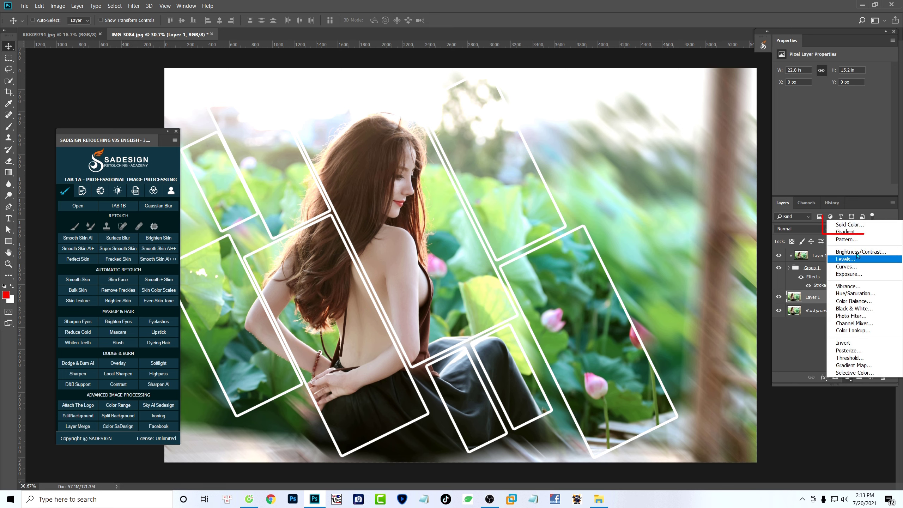
click(880, 226)
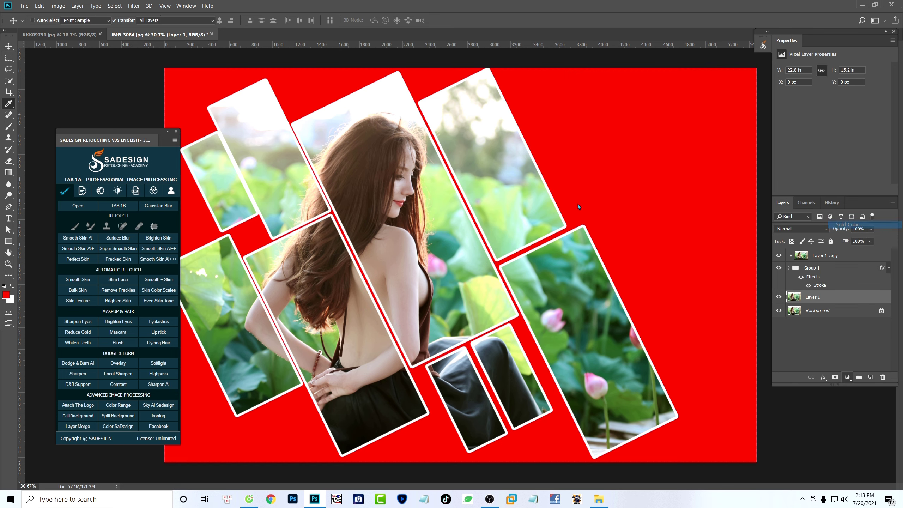
drag(398, 270, 348, 354)
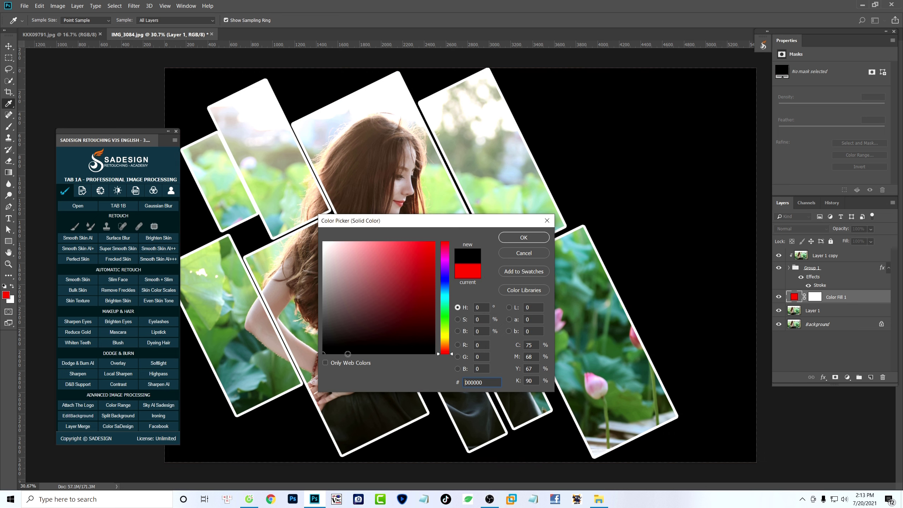
click(524, 238)
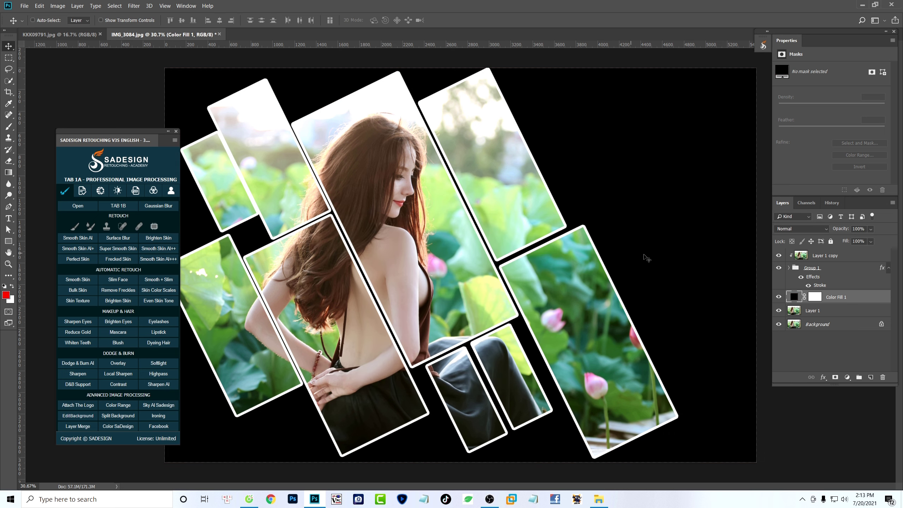
Step: Set the black fill layer's blend mode to Soft Light and toggle its visibility to compare the effect
click(806, 229)
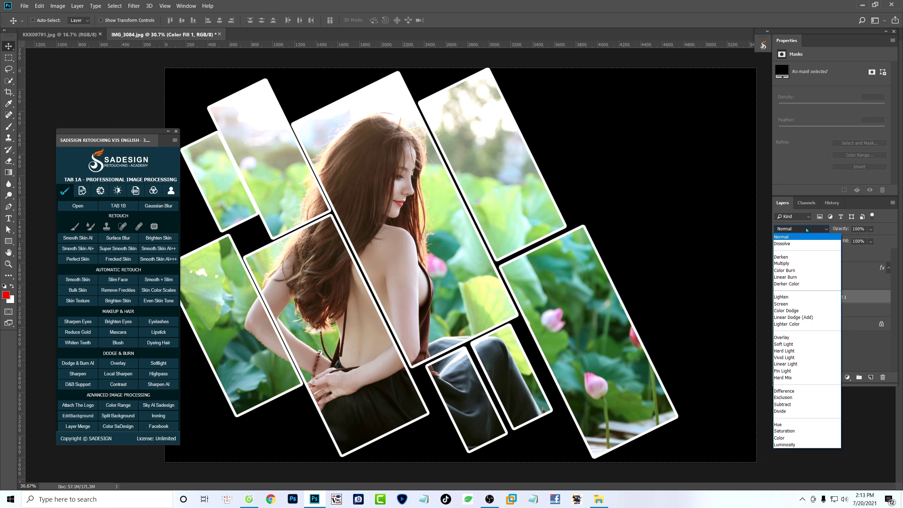
click(817, 344)
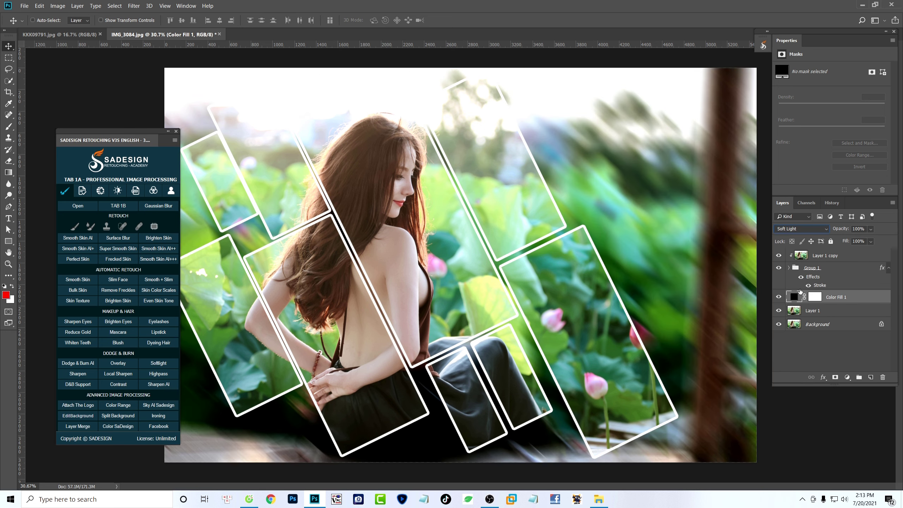
click(779, 297)
click(779, 297)
click(779, 297)
click(779, 296)
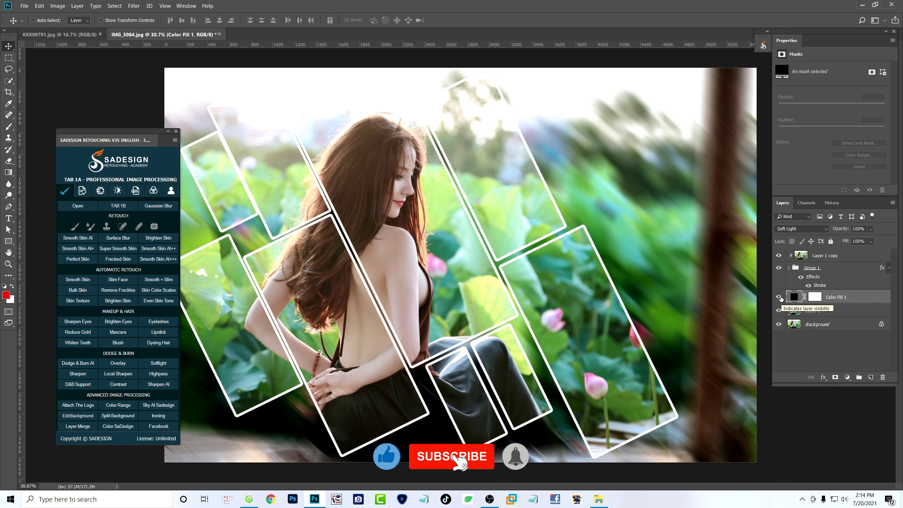
Step: Group all layers from Layer 1 copy down to Layer 1 and toggle the group's visibility to compare before and after
click(836, 256)
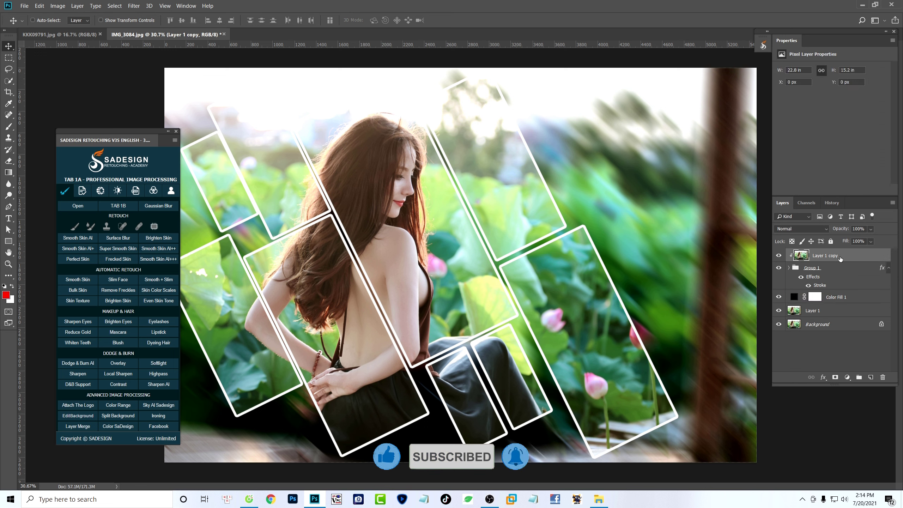
shift+click(853, 309)
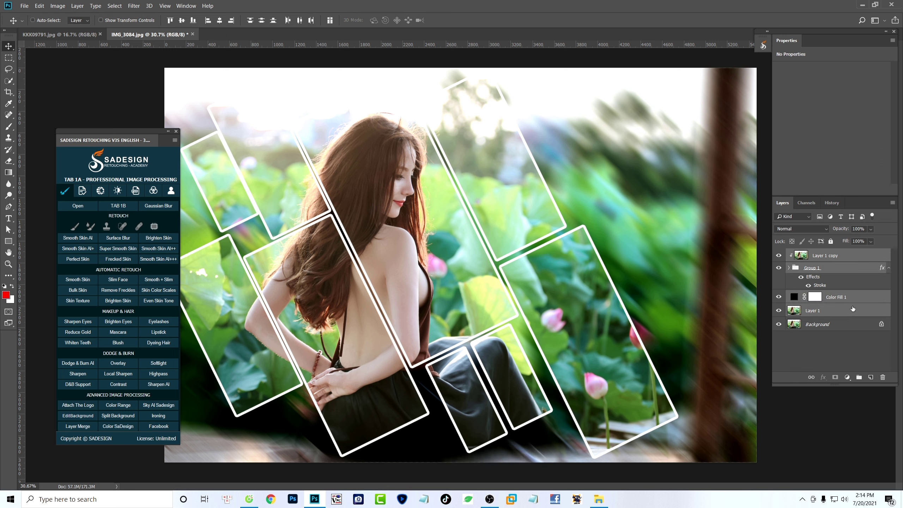
click(859, 377)
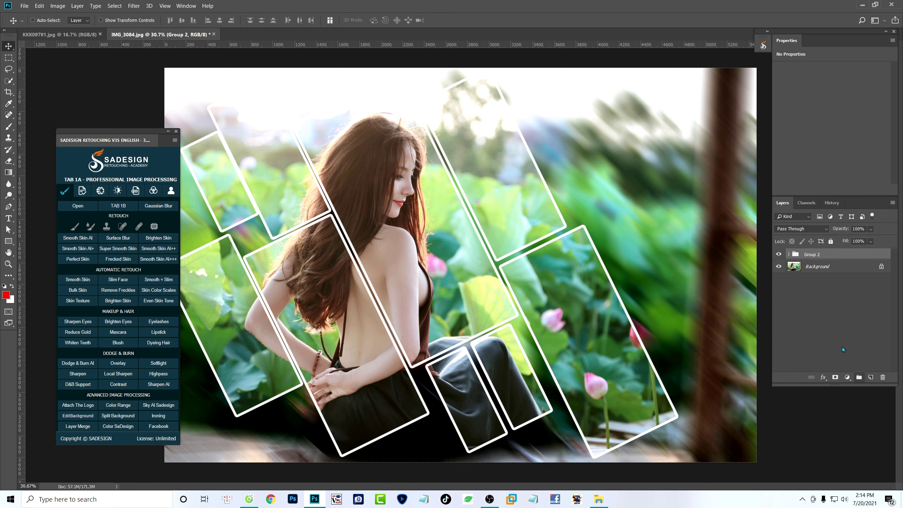
click(778, 254)
click(779, 255)
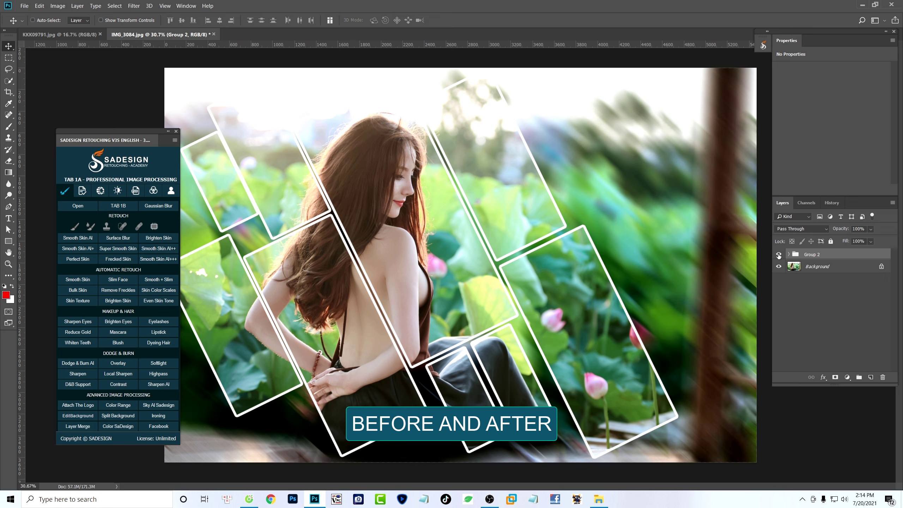
click(778, 255)
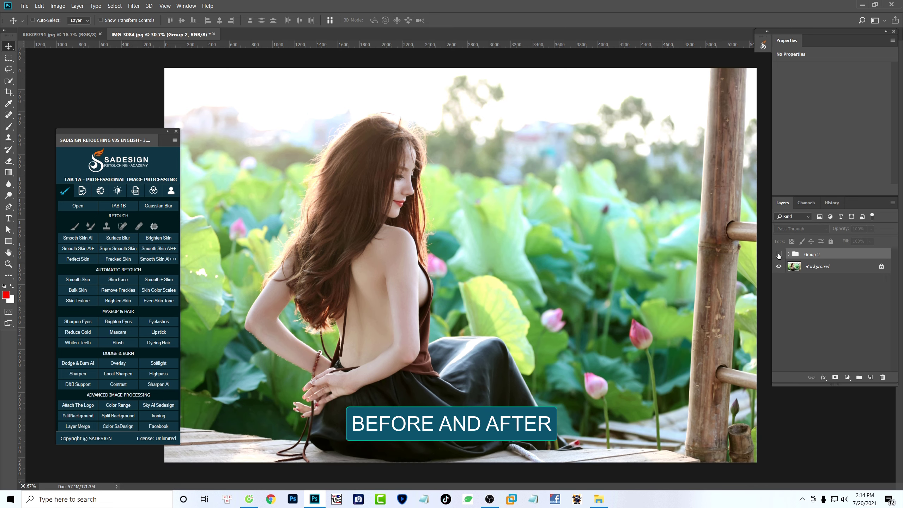
click(778, 255)
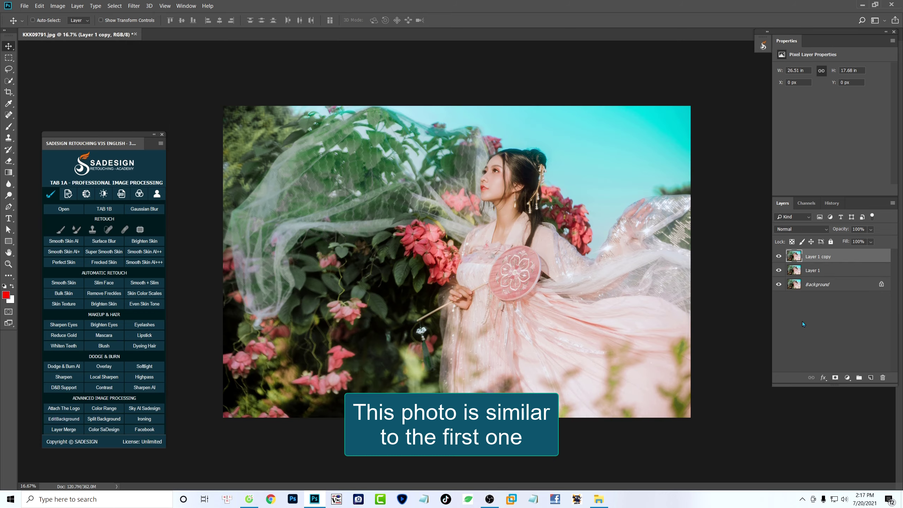
Step: In KKK09791.jpg, hide Layer 1 copy and apply a Motion Blur to Layer 1 with angle 43° and distance 240 pixels
click(778, 256)
click(819, 271)
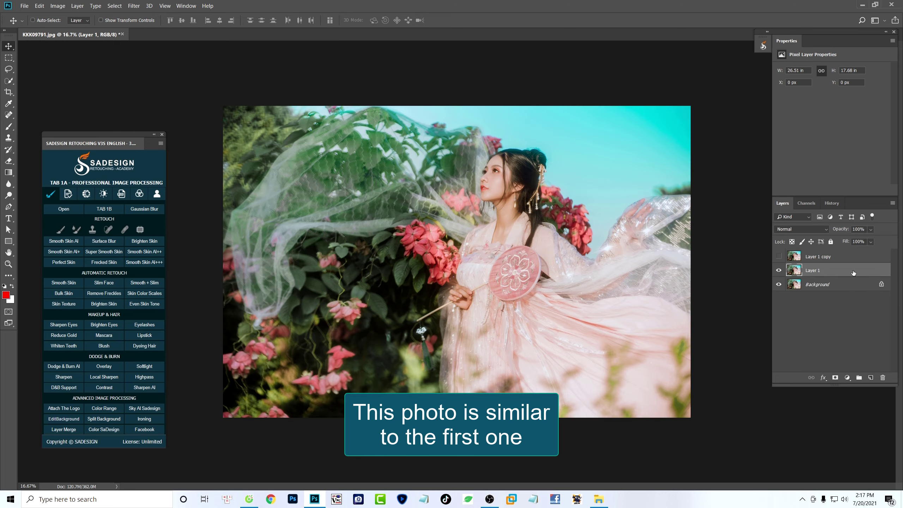
click(133, 6)
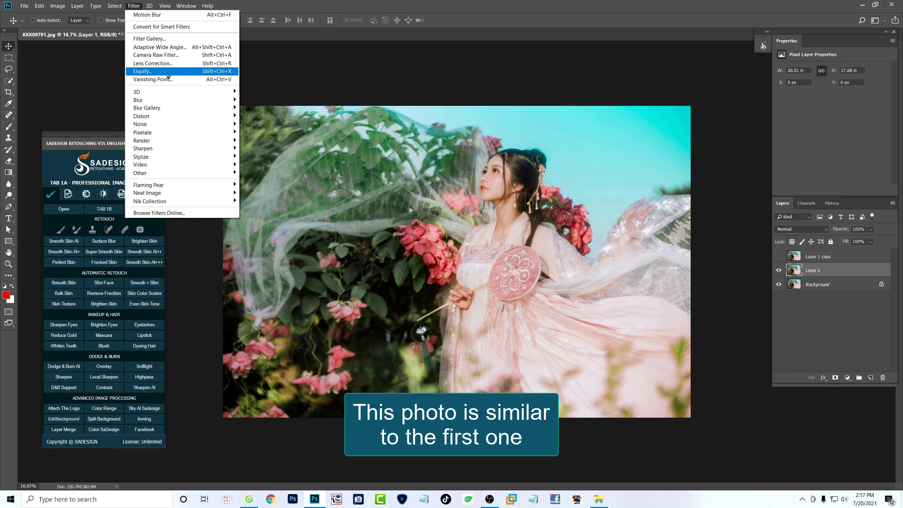
mouse_move(227, 100)
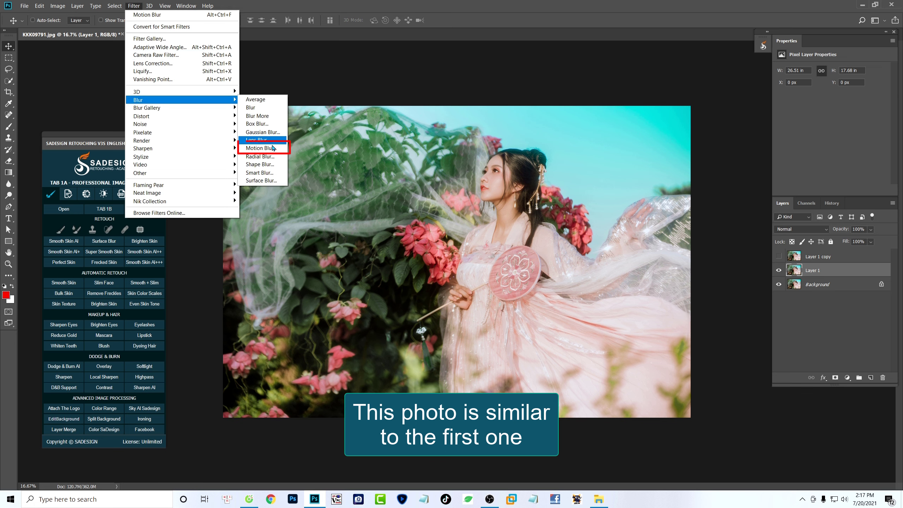
click(261, 148)
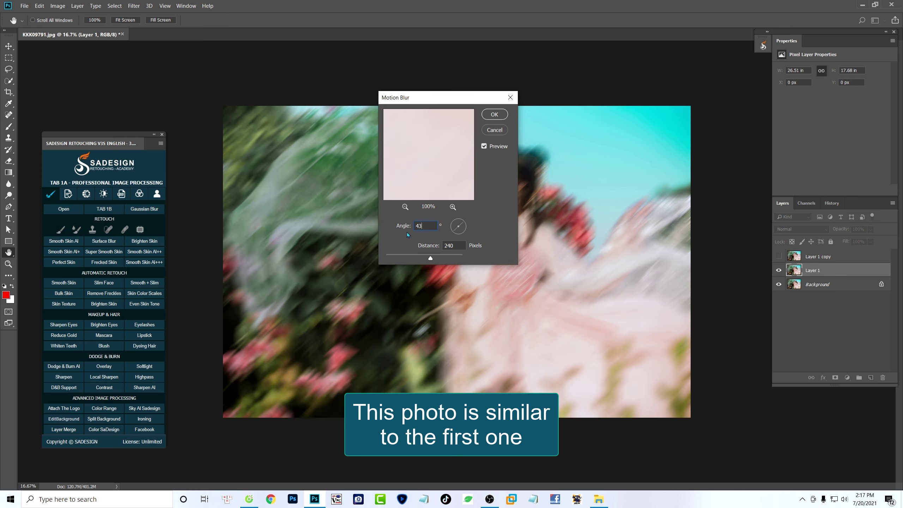
click(484, 146)
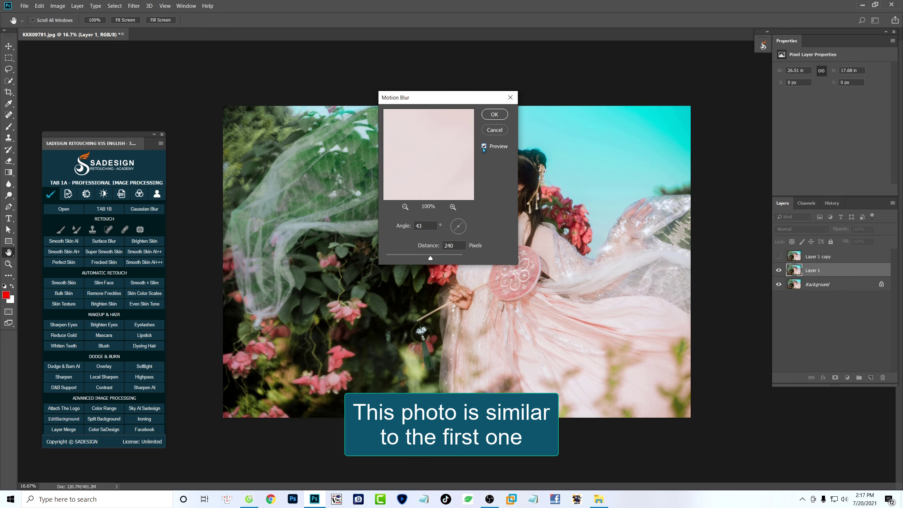
click(484, 146)
click(495, 115)
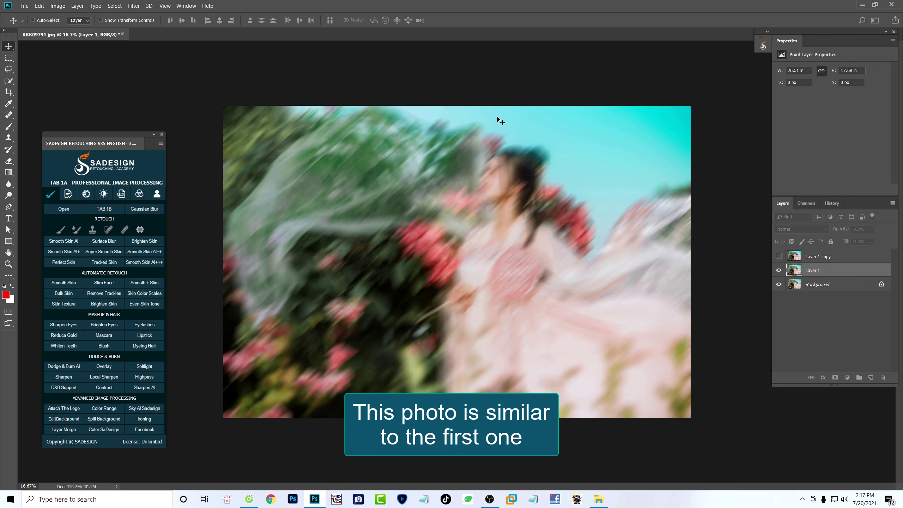
Step: Activate the Rectangle tool in Shape mode and set its fill colour to white
key(u)
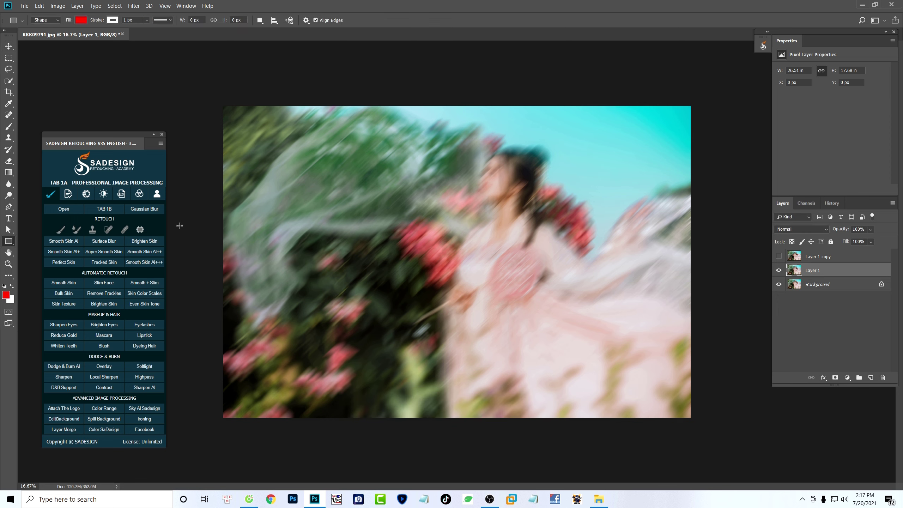
right_click(14, 240)
click(48, 243)
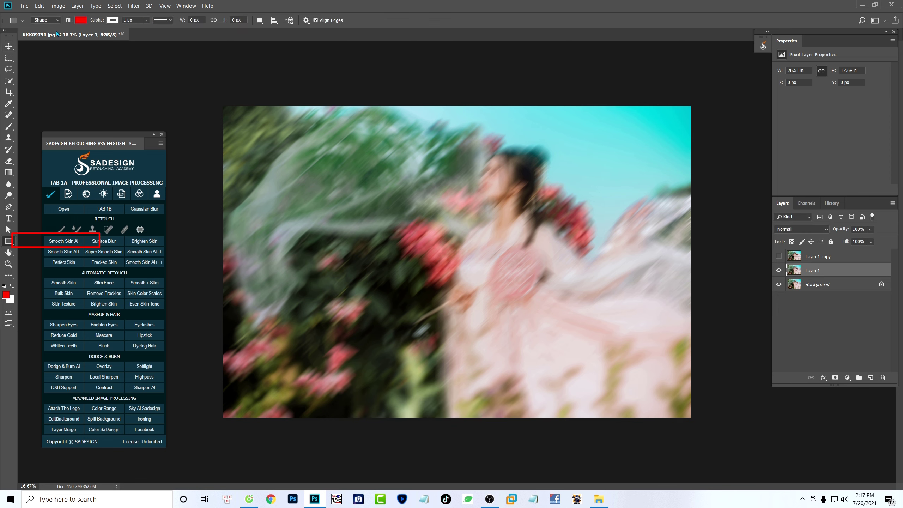
click(81, 20)
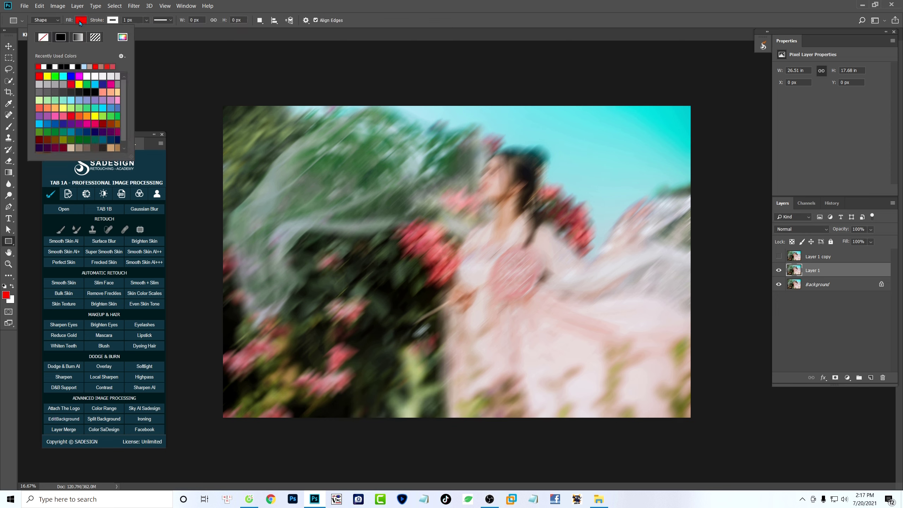
click(44, 67)
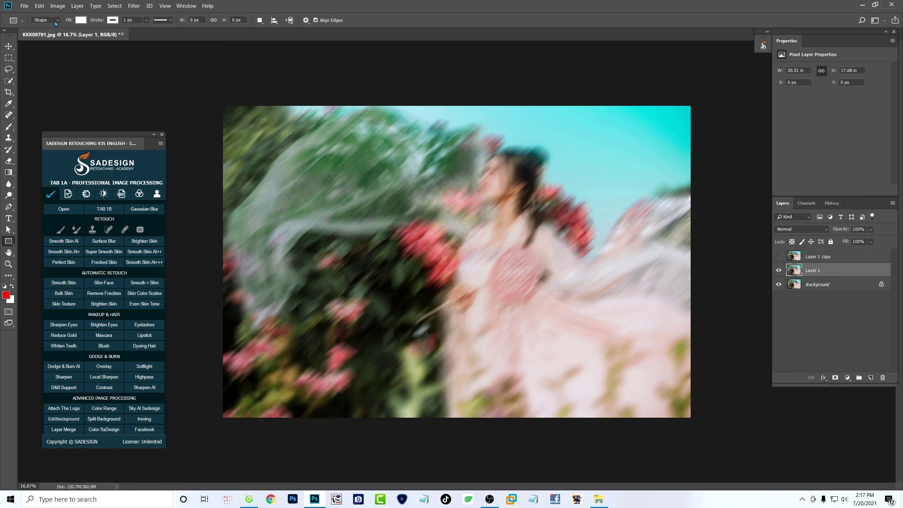
Step: Draw a white rectangle shape about 1764 × 3572 px over the woman near the centre of the photo
click(55, 21)
click(45, 28)
drag(446, 136, 549, 346)
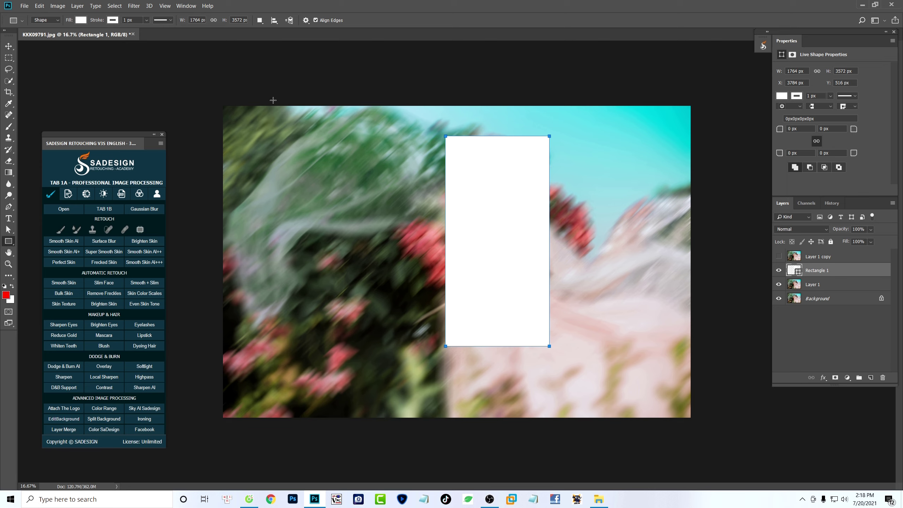
Step: Rotate the rectangle about 21° clockwise, narrow it to about 91% width and shift it up and left over the woman
key(ctrl+t)
drag(574, 345, 535, 356)
drag(489, 285, 487, 265)
drag(532, 244, 505, 240)
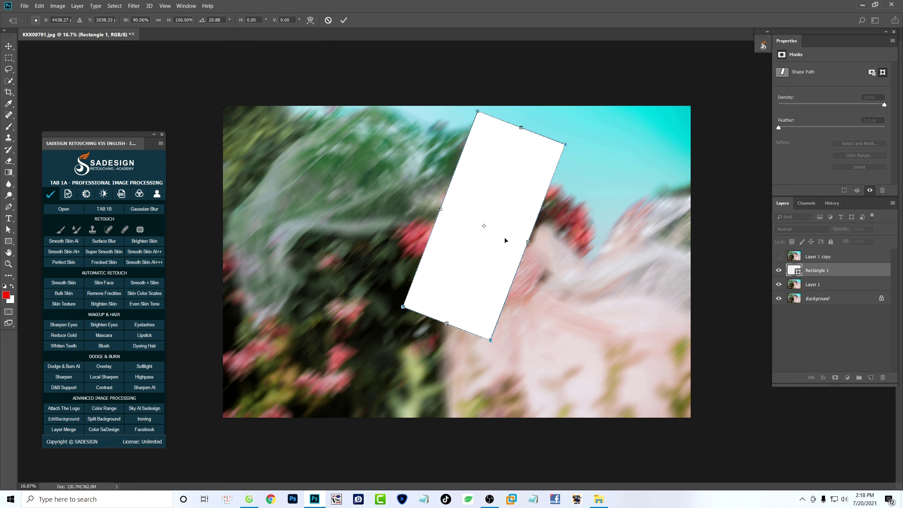
double_click(222, 20)
key(u)
Step: Duplicate the tilted rectangle, shrink the copy to about a third and place it just below the large one's lower-left corner
key(ctrl+j)
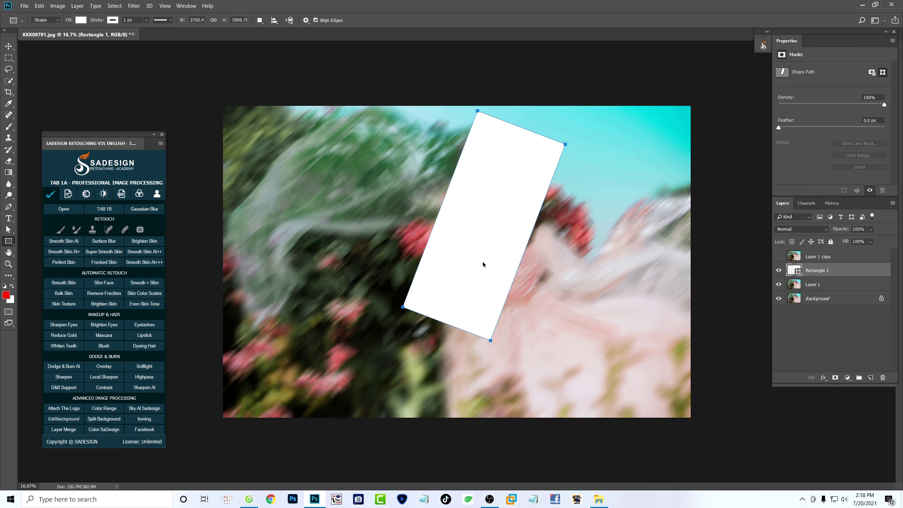
key(ctrl+t)
drag(566, 340, 531, 292)
drag(487, 232, 406, 358)
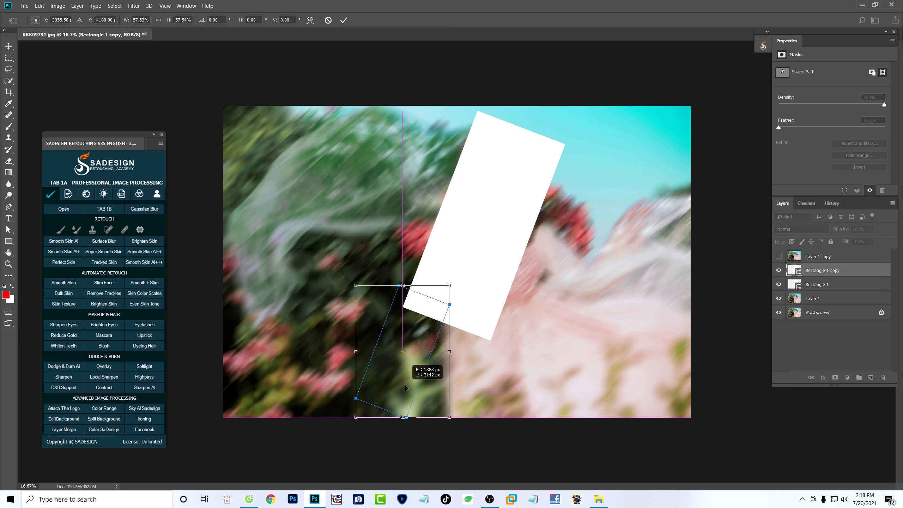
drag(449, 418, 431, 390)
key(Return)
Step: Duplicate the small rectangle, place the copy beside it under the large one, and reselect Rectangle 1 copy
key(ctrl+j)
key(ctrl+t)
mouse_move(404, 361)
mouse_down()
mouse_move(454, 380)
mouse_move(418, 358)
mouse_up()
key(Return)
click(829, 284)
key(ctrl+t)
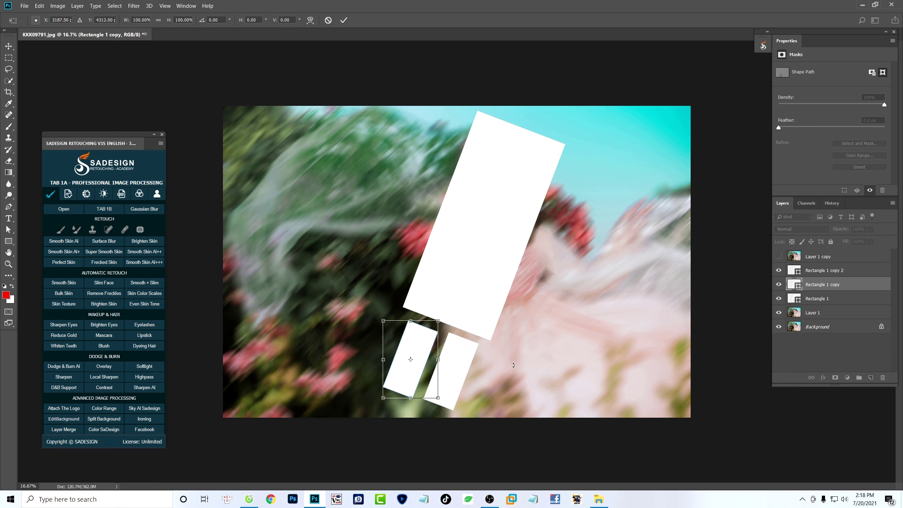
key(Return)
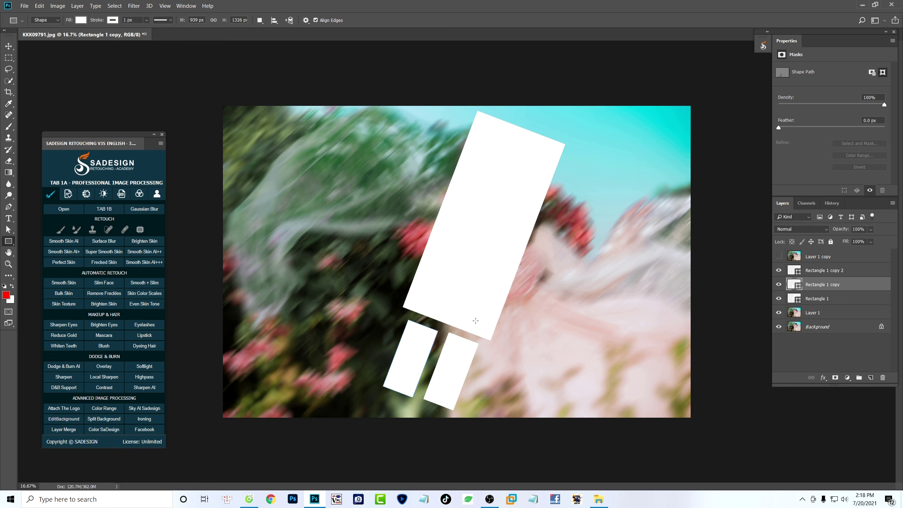
Step: Duplicate Rectangle 1 copy, enlarge it to a large panel and place it to the left of the central rectangle
key(ctrl+j)
key(ctrl+t)
drag(422, 369, 351, 269)
drag(368, 297, 420, 371)
drag(372, 287, 372, 326)
mouse_move(362, 330)
mouse_down()
mouse_move(356, 335)
mouse_move(360, 320)
mouse_move(365, 331)
mouse_up()
key(Return)
Step: Duplicate the large left rectangle, scale the copy to about 41% and place it above the original's upper-right corner
key(ctrl+j)
key(ctrl+t)
drag(423, 411, 392, 366)
drag(351, 327, 427, 196)
drag(469, 235, 444, 199)
drag(431, 198, 429, 209)
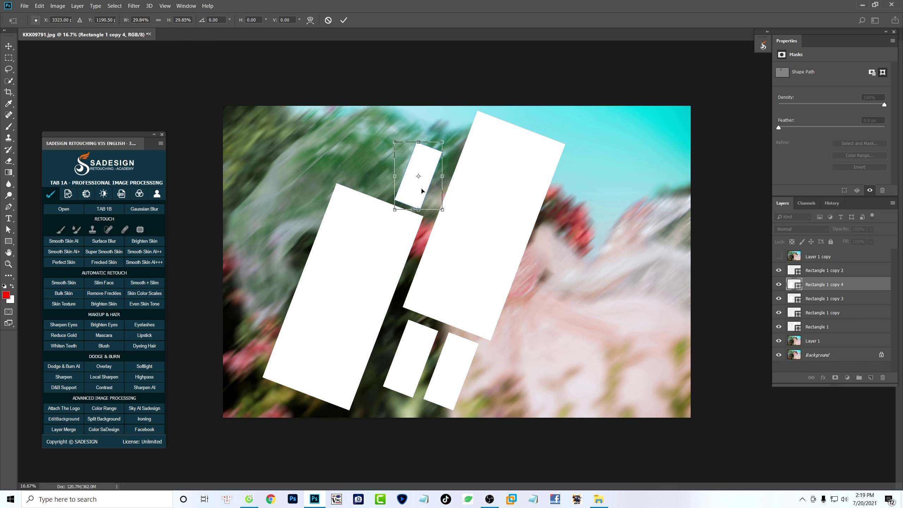
drag(391, 139, 373, 114)
drag(411, 185, 420, 189)
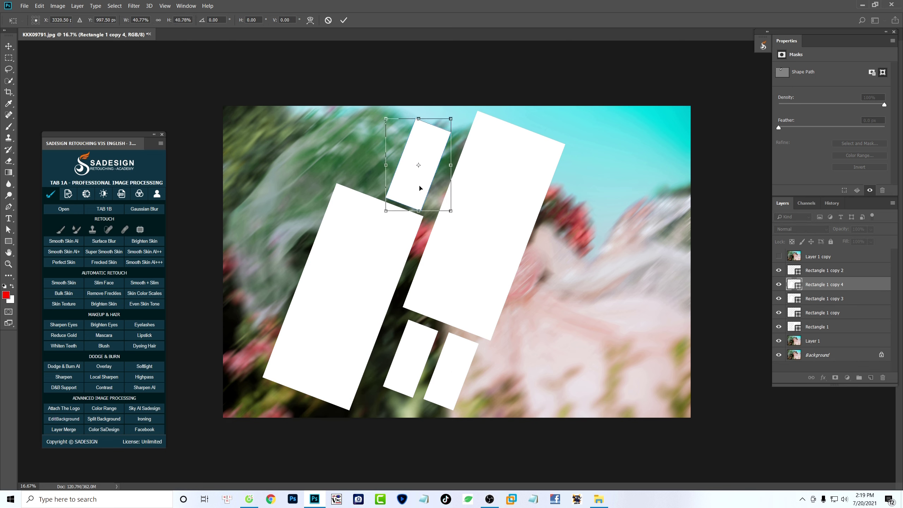
key(Return)
ctrl+click(824, 270)
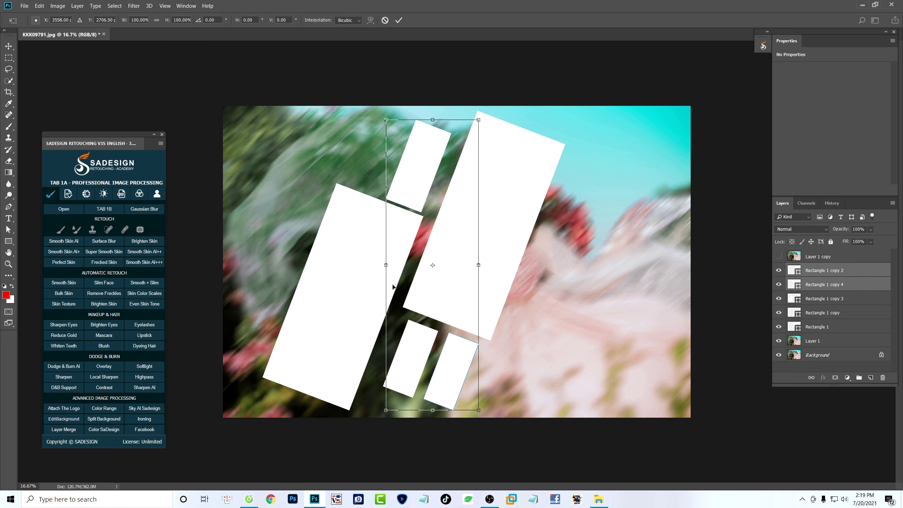
right_click(358, 260)
click(370, 264)
ctrl+click(834, 271)
key(ctrl+t)
drag(361, 274, 366, 262)
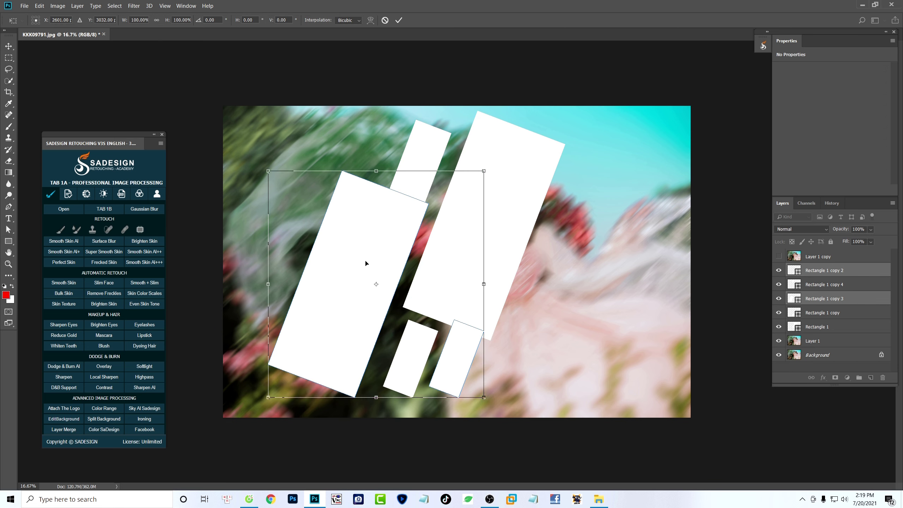
key(Escape)
Step: Select Rectangle 1 copy 4 and Rectangle 1 copy 3 and move them together slightly right and up toward the central rectangle
right_click(351, 272)
click(356, 277)
right_click(425, 164)
click(431, 168)
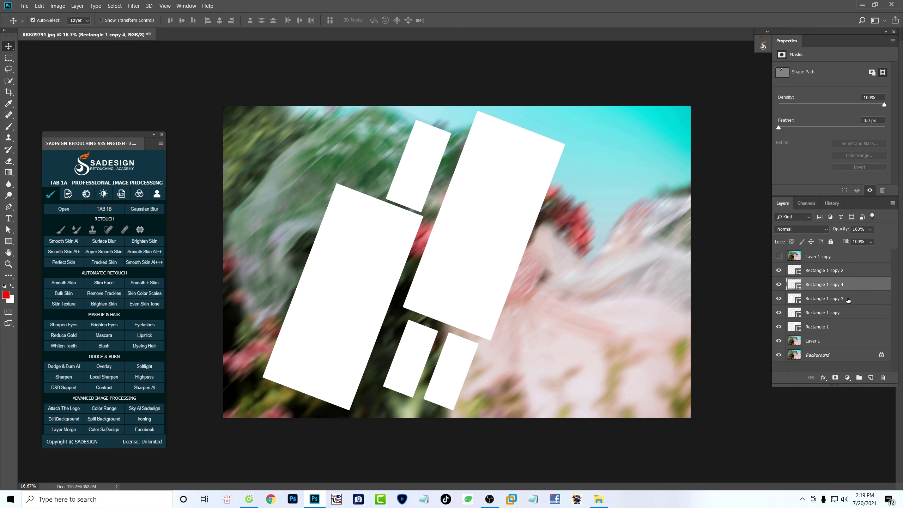
ctrl+click(848, 299)
key(ctrl+t)
drag(384, 256, 386, 253)
key(Return)
Step: Move Rectangle 1 copy 4 slightly up to widen its gap from the large left rectangle
right_click(416, 161)
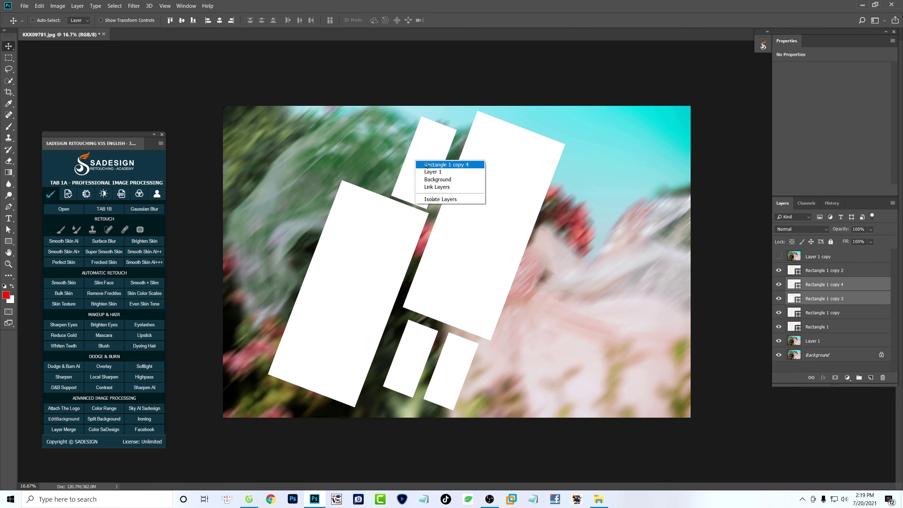
click(423, 164)
key(ctrl+t)
drag(424, 166, 425, 162)
key(Return)
Step: Duplicate the central Rectangle 1 and place the copy parallel to it, lower and to its right
right_click(478, 223)
click(483, 228)
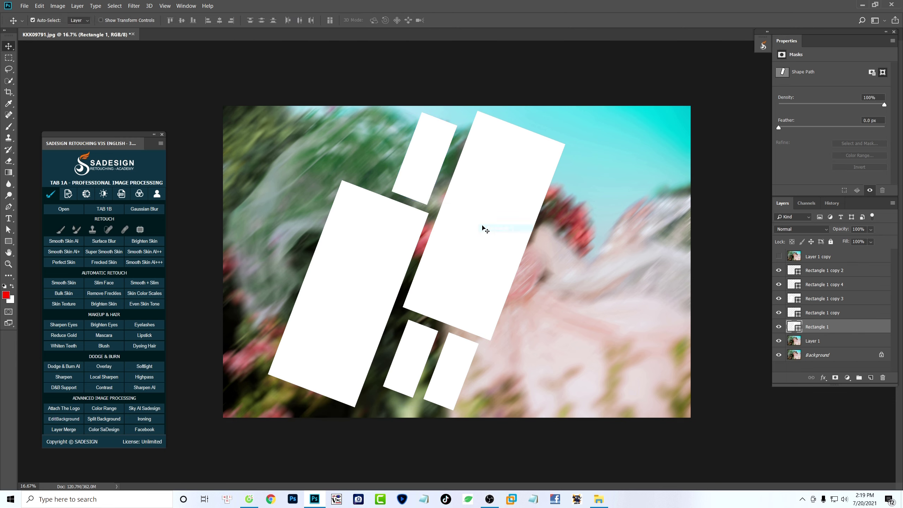
key(ctrl+j)
key(ctrl+t)
drag(483, 243, 565, 313)
key(Right)
key(Right)
key(Right)
key(Return)
Step: Duplicate the large right rectangle, shrink the copy and place it above the original near the photo's upper edge
key(ctrl+j)
key(ctrl+t)
drag(647, 411, 594, 333)
drag(567, 320, 630, 196)
drag(598, 169, 607, 170)
drag(638, 198, 633, 192)
drag(614, 179, 604, 175)
key(Down)
key(Down)
key(Return)
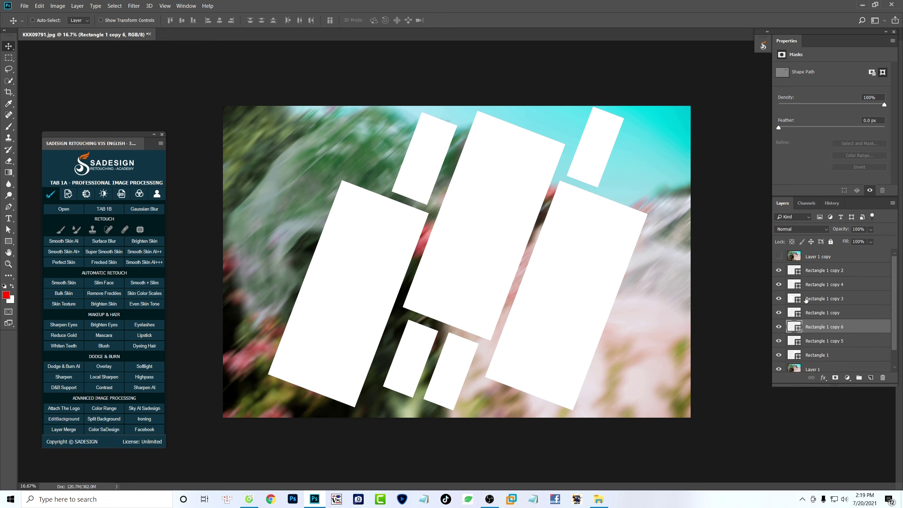
Step: Group all seven rectangle layers and toggle the group's visibility to compare the layout
click(838, 278)
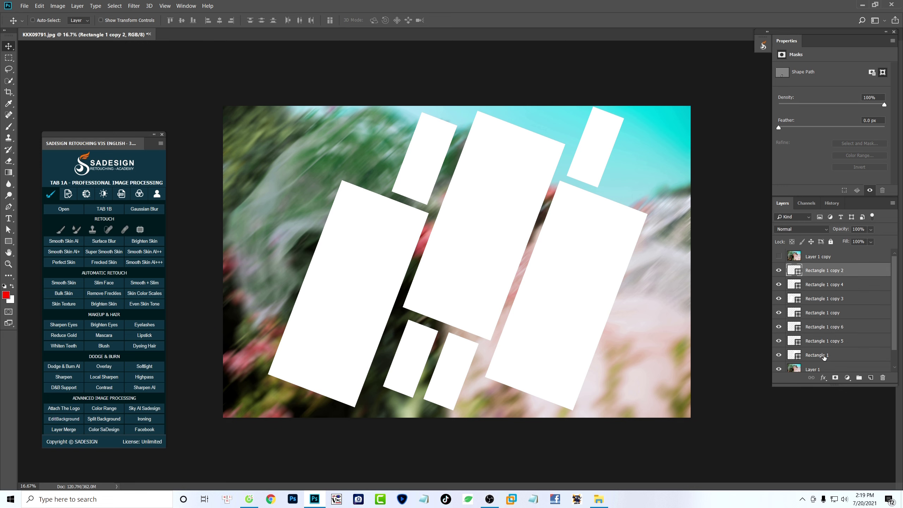
shift+click(824, 355)
click(859, 377)
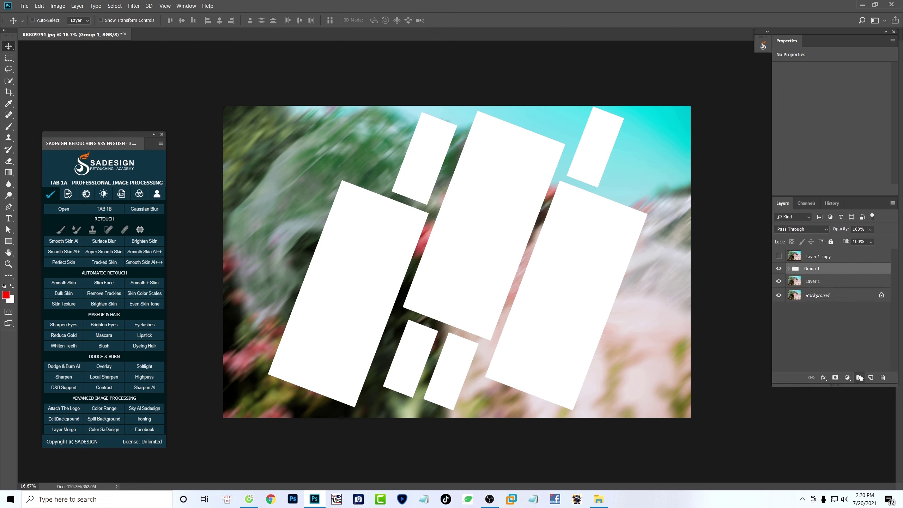
click(778, 270)
click(779, 269)
click(779, 269)
click(779, 270)
Step: Show Layer 1 copy and clip it to Group 1 so the sharp photo fills the rectangles
click(779, 256)
click(826, 256)
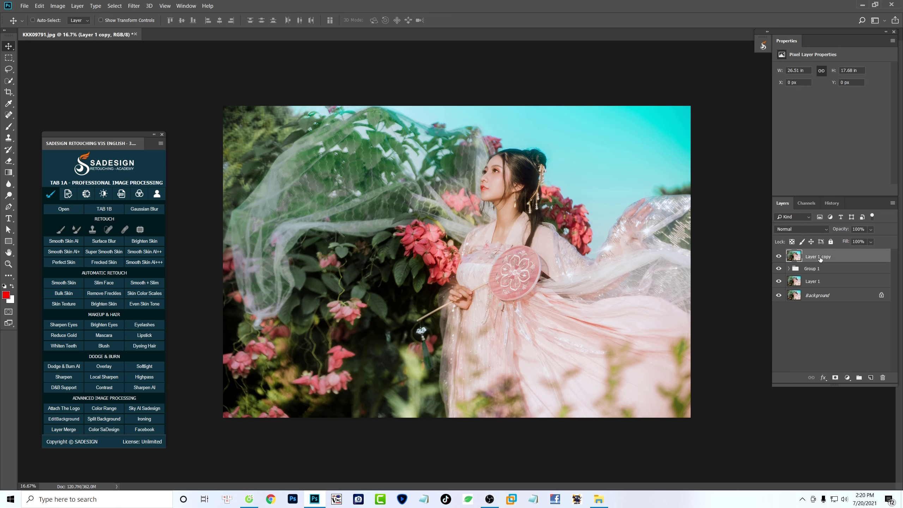
key(ctrl+alt+g)
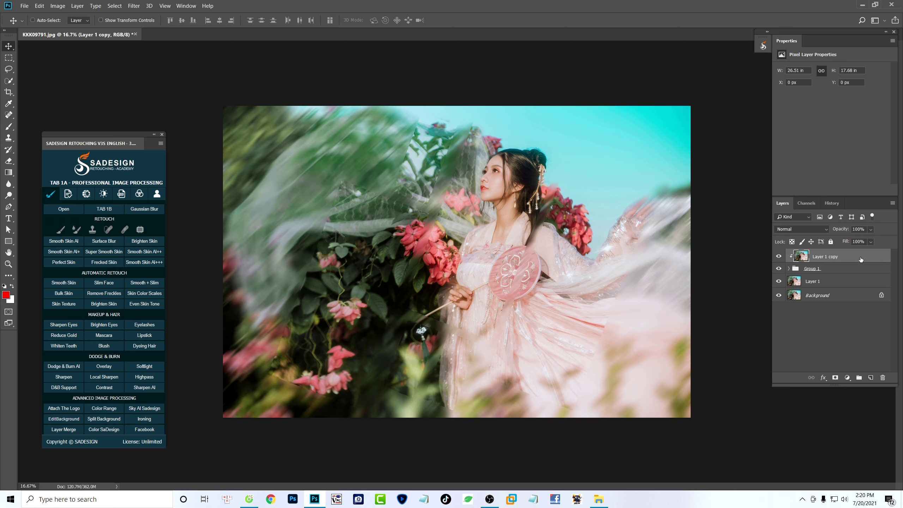
Step: Add a white outside Stroke of 33 px to Group 1
click(834, 269)
click(824, 378)
click(834, 292)
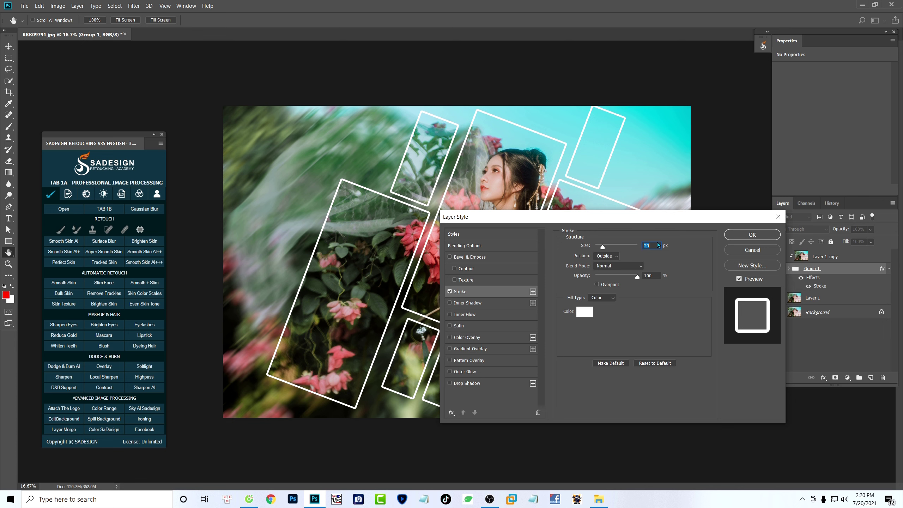
text(33)
click(753, 234)
Step: Add a black (000000) solid colour fill layer above Layer 1 and change its blend mode to mix with the blurred background
scroll(533, 256, up, 1)
click(818, 299)
click(847, 378)
click(860, 181)
drag(351, 331, 321, 356)
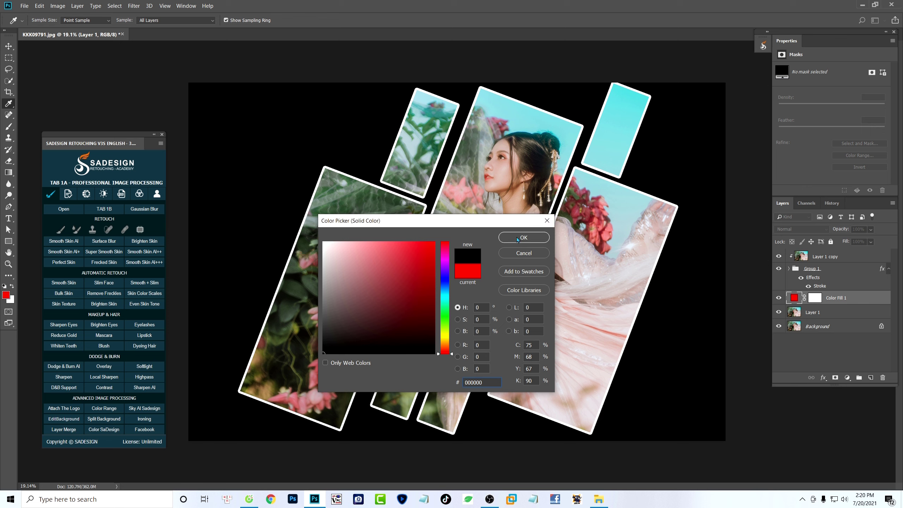
click(523, 237)
click(799, 230)
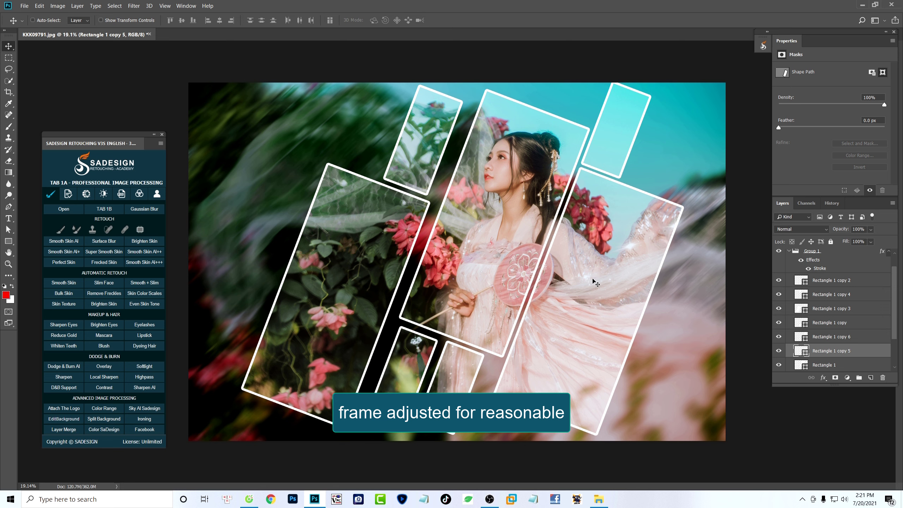
Step: Nudge the large right panel, Rectangle 1 copy 5, slightly right and move Rectangle 1 copy 6 above it slightly right and down
drag(580, 294, 585, 296)
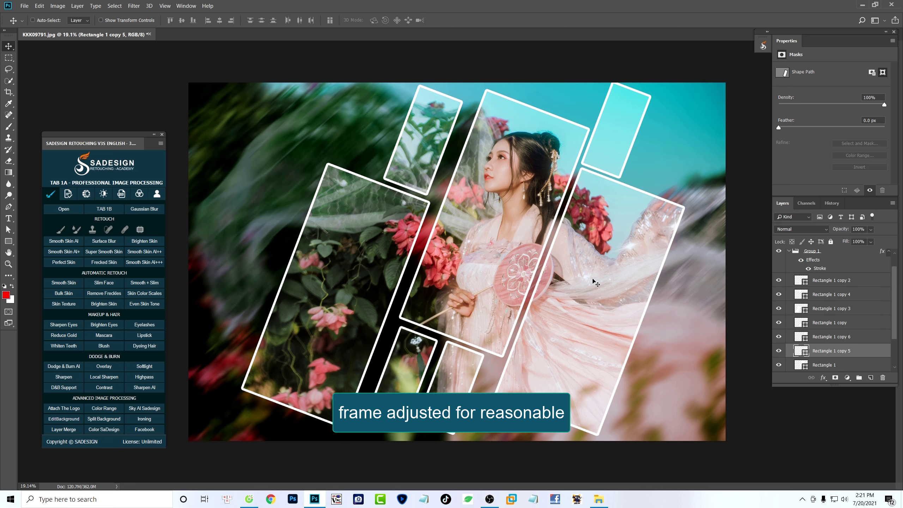
ctrl+click(613, 144)
right_click(617, 132)
click(635, 153)
key(ctrl+t)
drag(618, 152, 622, 152)
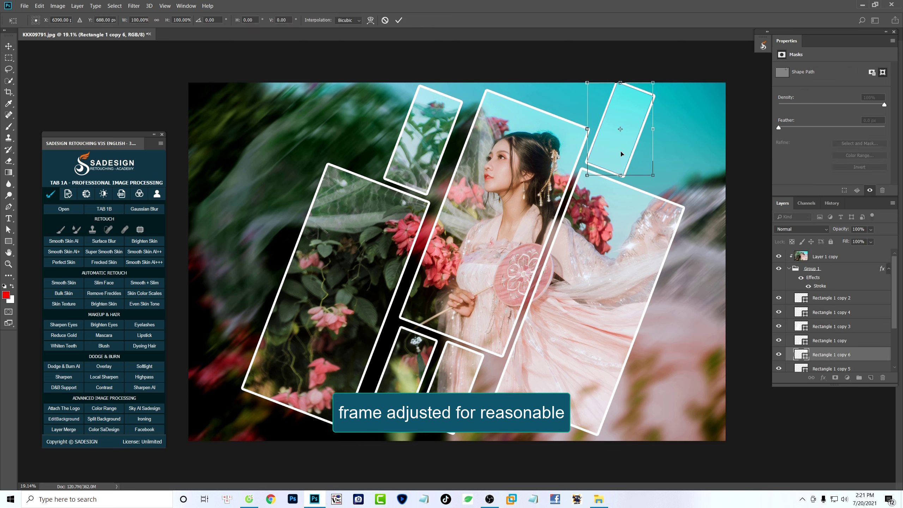
key(shift+Down)
key(shift+Down)
key(Return)
Step: Nudge the large left panel, Rectangle 1 copy 3, slightly right and down to even out the spacing
right_click(334, 245)
click(384, 267)
key(ctrl+t)
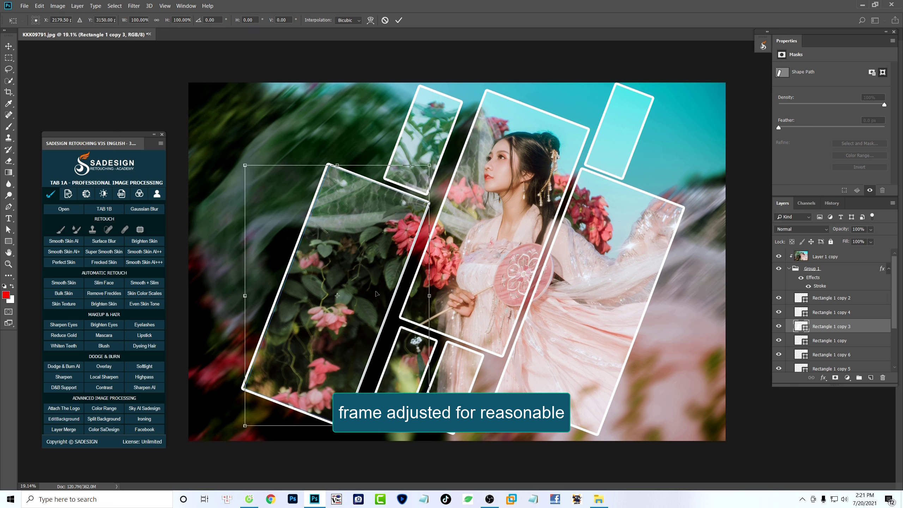
key(shift+Up)
key(shift+Right)
key(shift+Right)
key(shift+Right)
key(Return)
Step: Select the small panel Rectangle 1 copy 4 above the large left panel
right_click(433, 149)
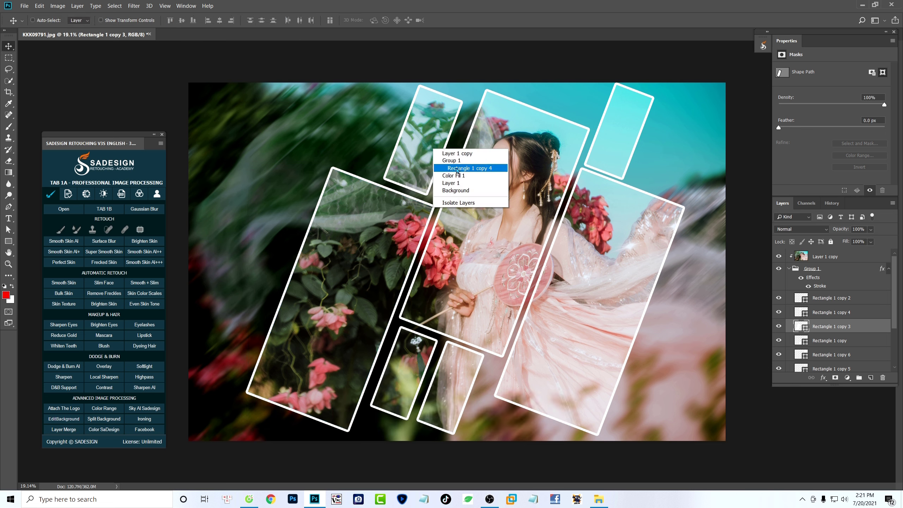